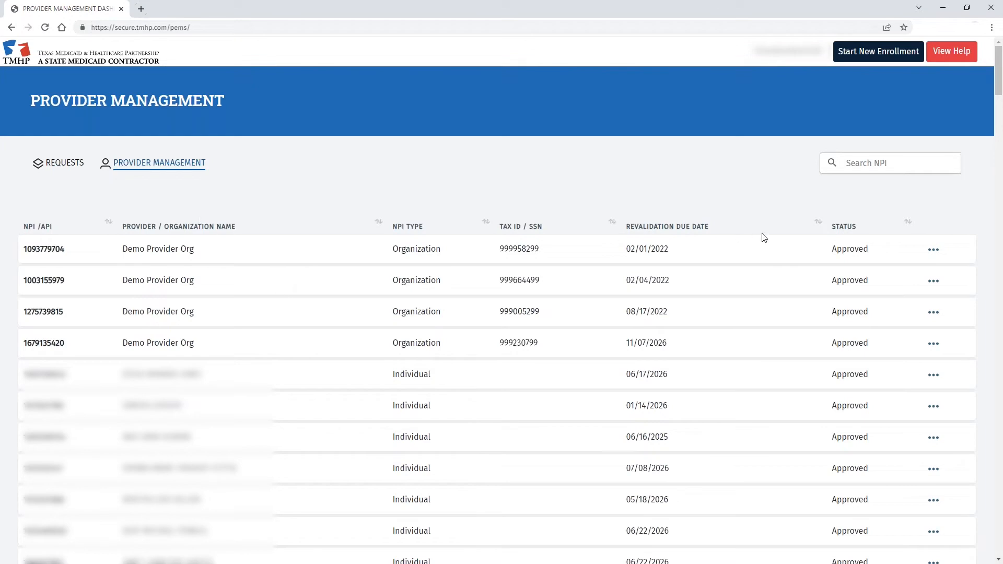
- Search Provider Management by the organization's NPI to show only the Demo Provider Org record
click(878, 163)
key(ctrl+v)
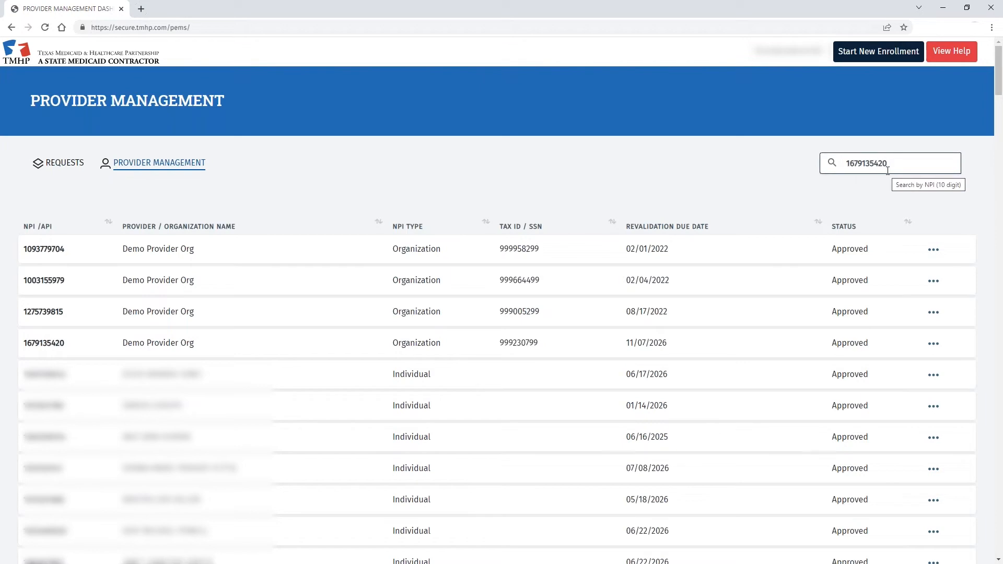
click(832, 163)
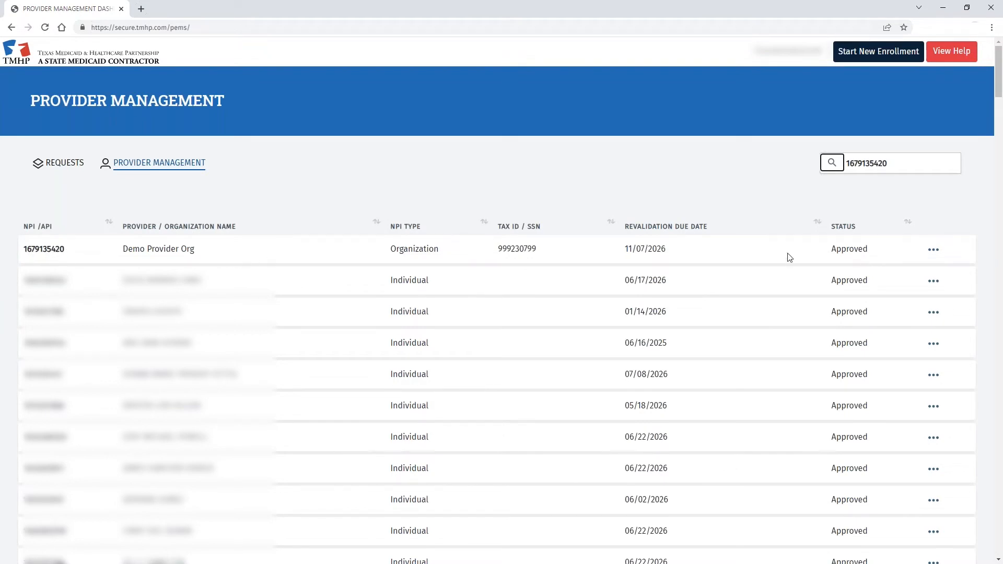
- Open Demo Provider Org's Practice Location Information and begin Add Performing Provider
click(935, 250)
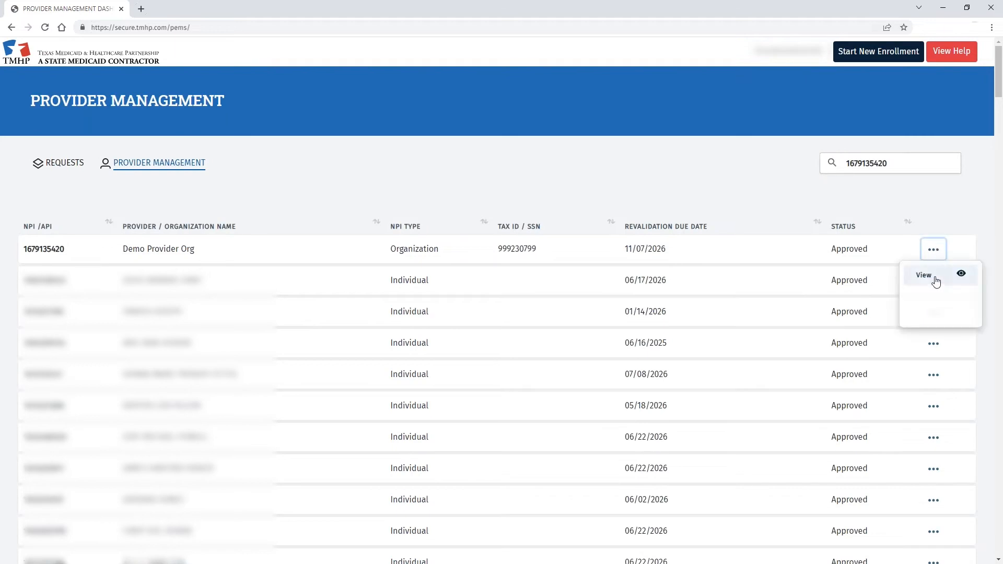
click(936, 277)
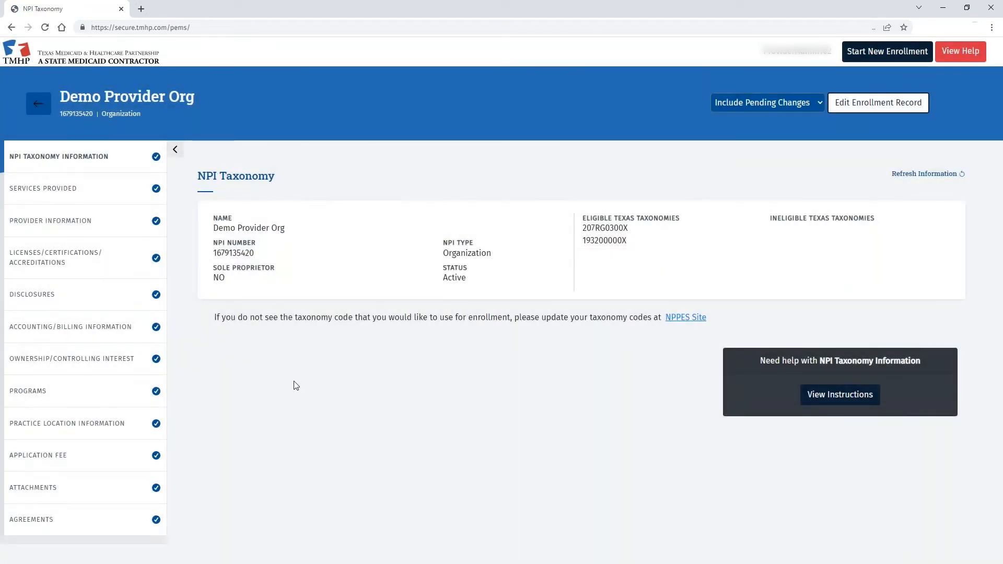
click(87, 428)
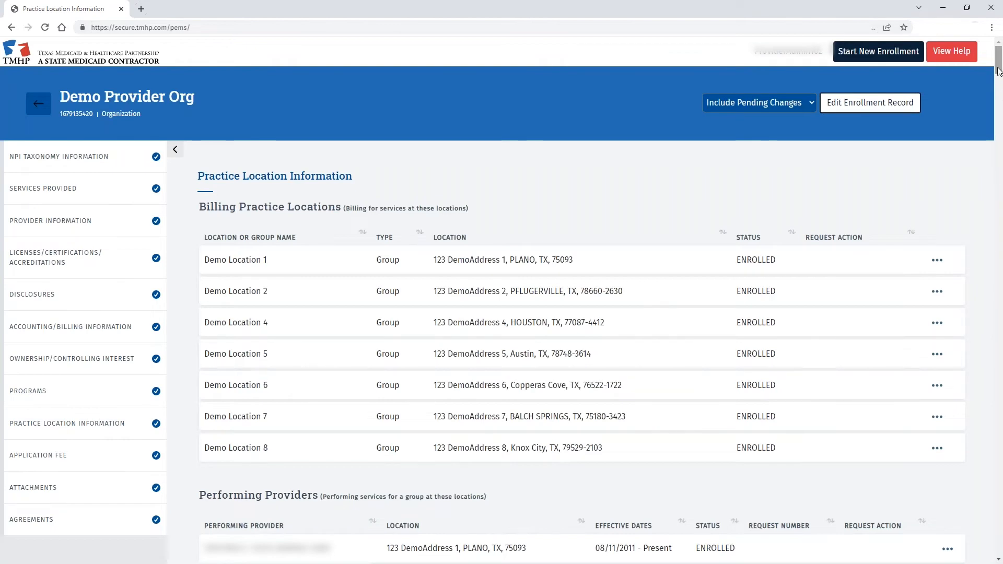
drag(999, 68, 999, 563)
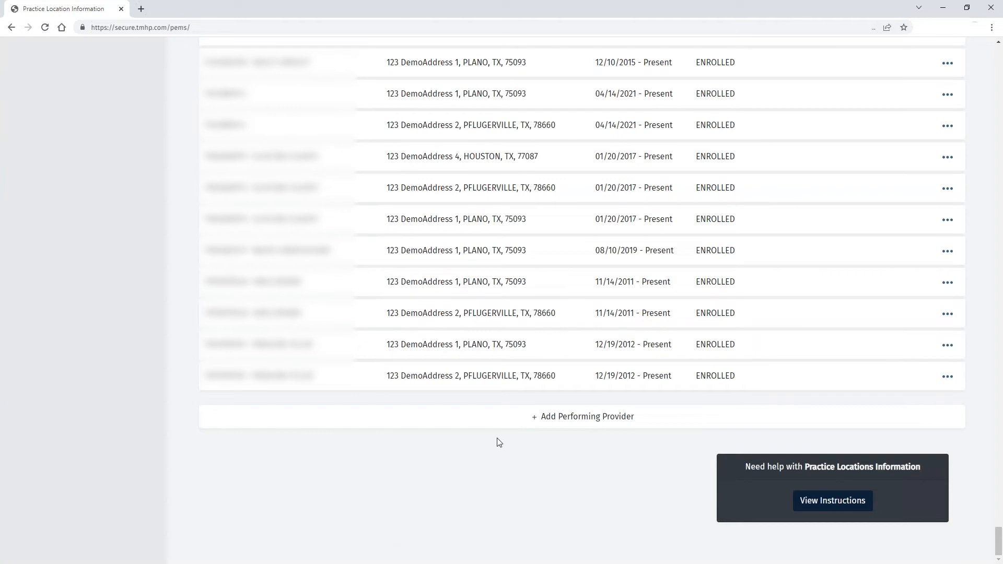
click(559, 423)
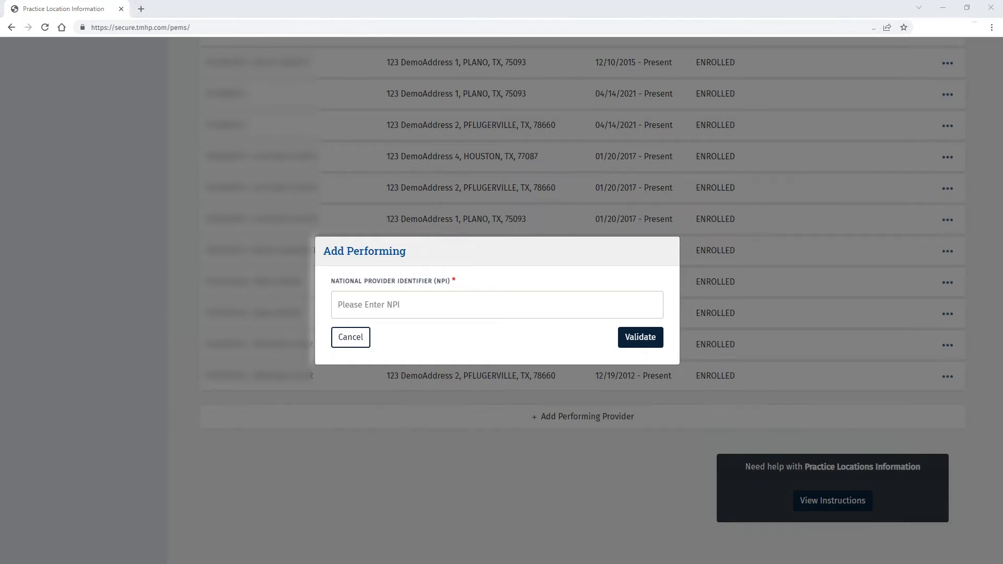
- Validate the provider's NPI, choose Demo Location 1 in Plano, and add the performing provider
click(339, 303)
key(ctrl+v)
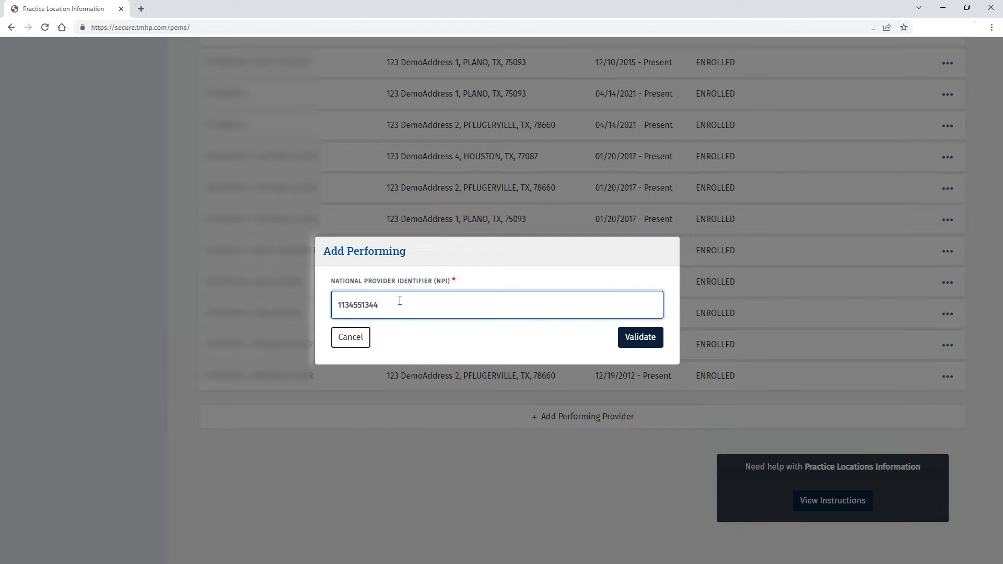
click(637, 338)
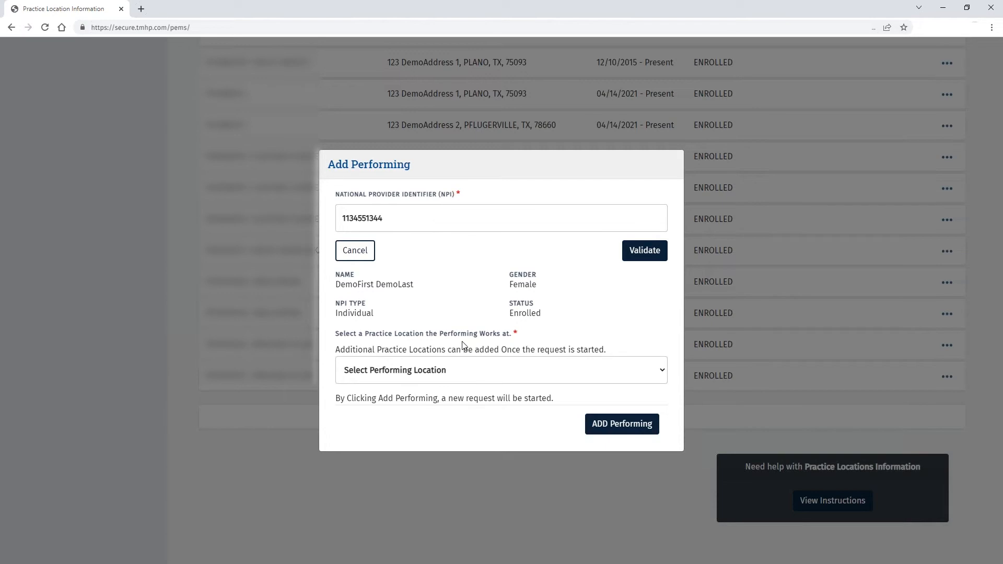
click(662, 371)
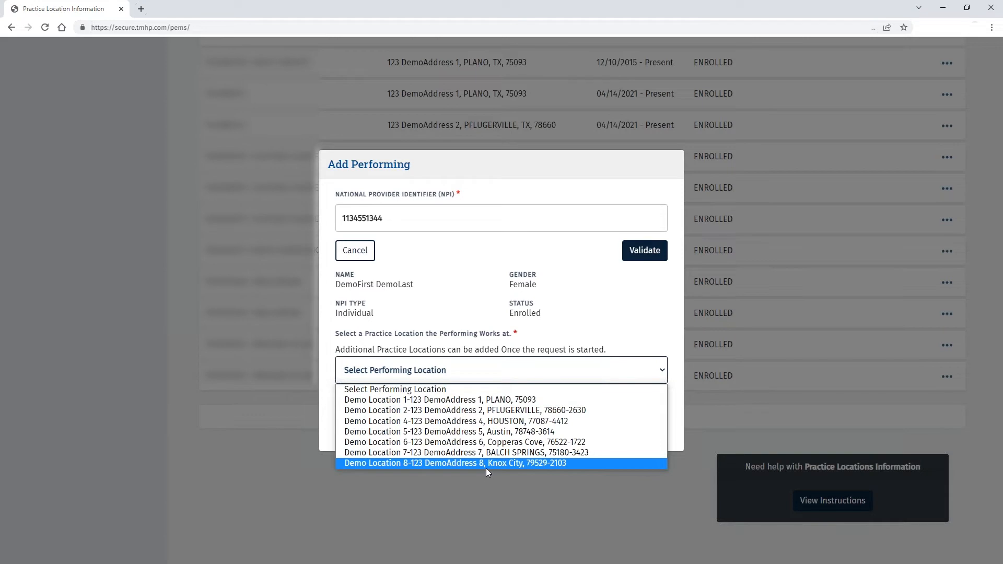
click(432, 402)
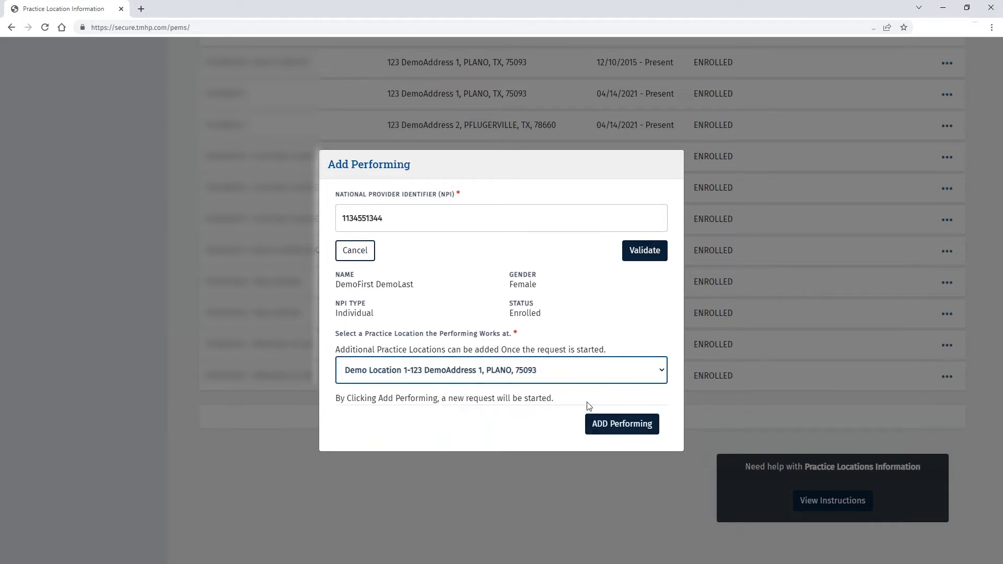
click(623, 426)
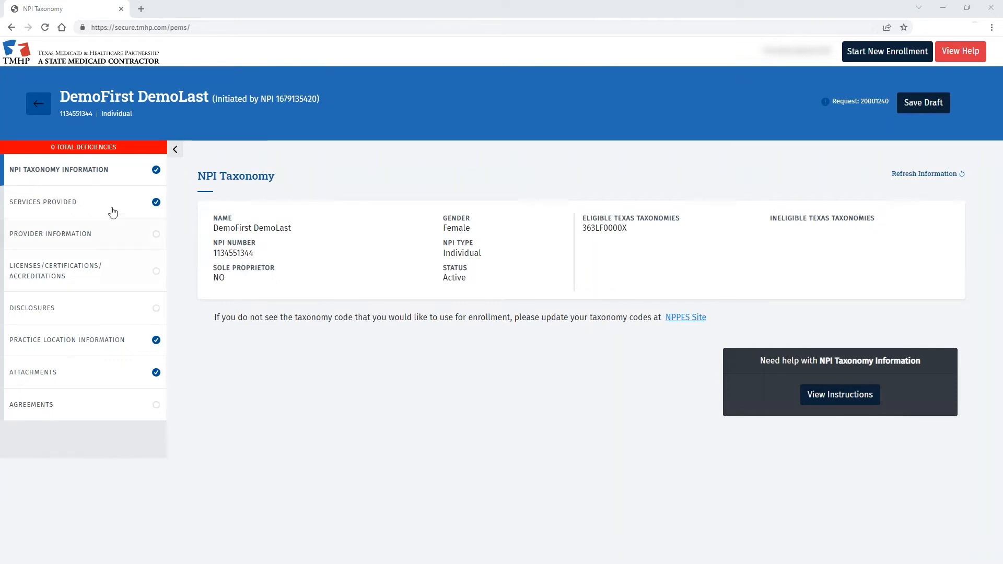
- Start a new Services Provided entry as a new location at Demo Location 2, Pflugerville
click(80, 207)
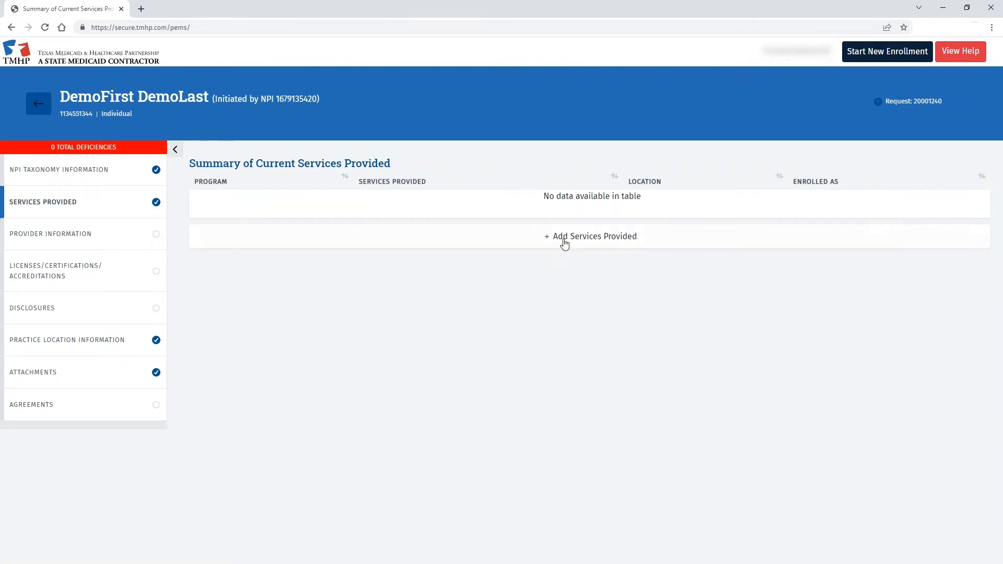
click(563, 241)
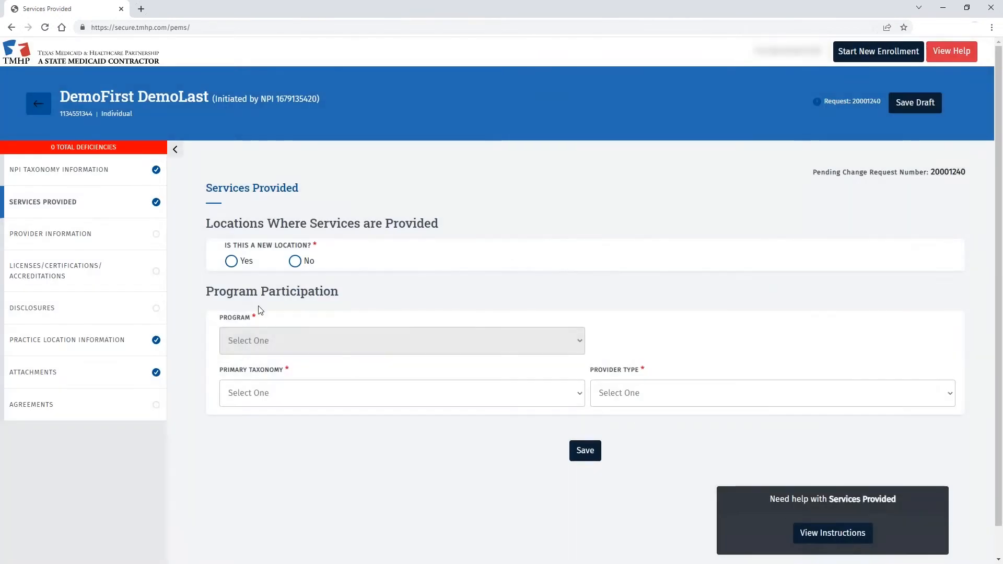
click(232, 261)
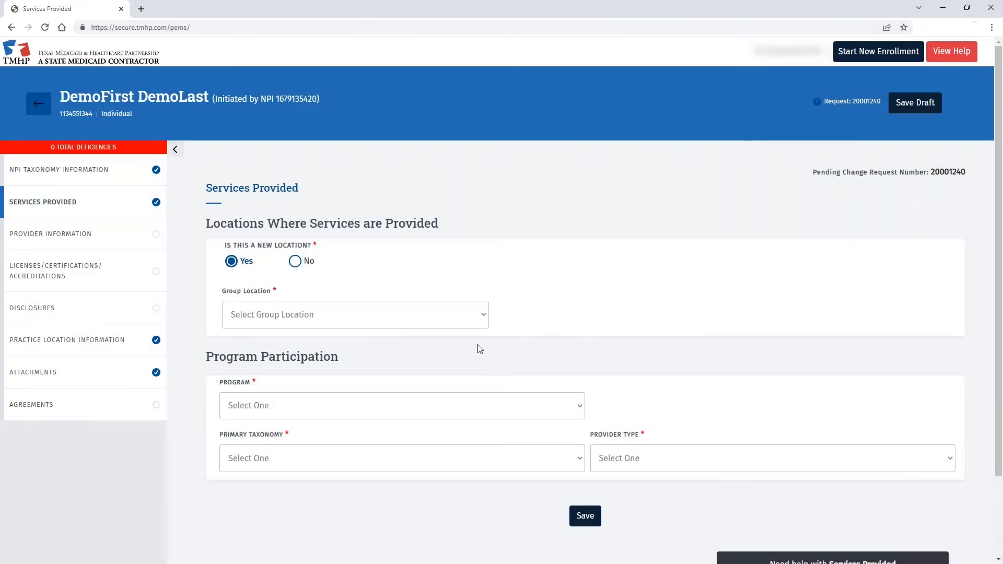
click(483, 317)
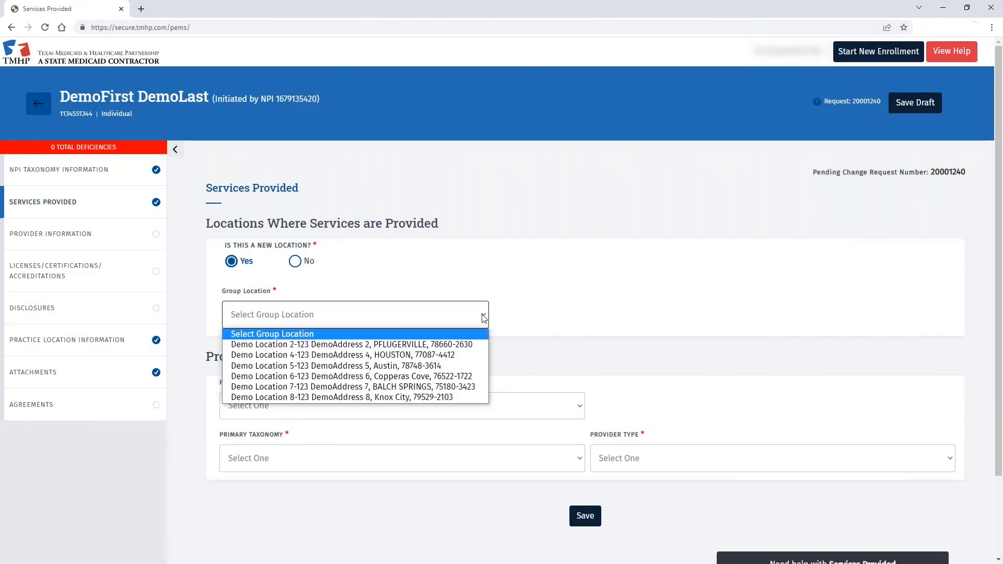
click(428, 346)
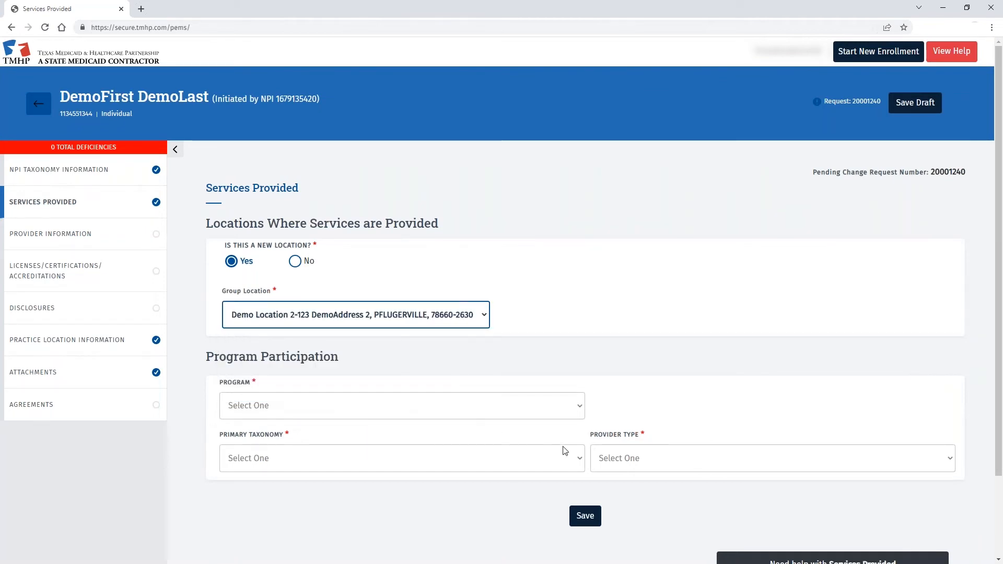
- Choose Acute Care - Fee-for-Service, taxonomy 363LF0000X, Nurse Practitioner/Clinical Nurse Specialist, and save
scroll(646, 384, down, 1)
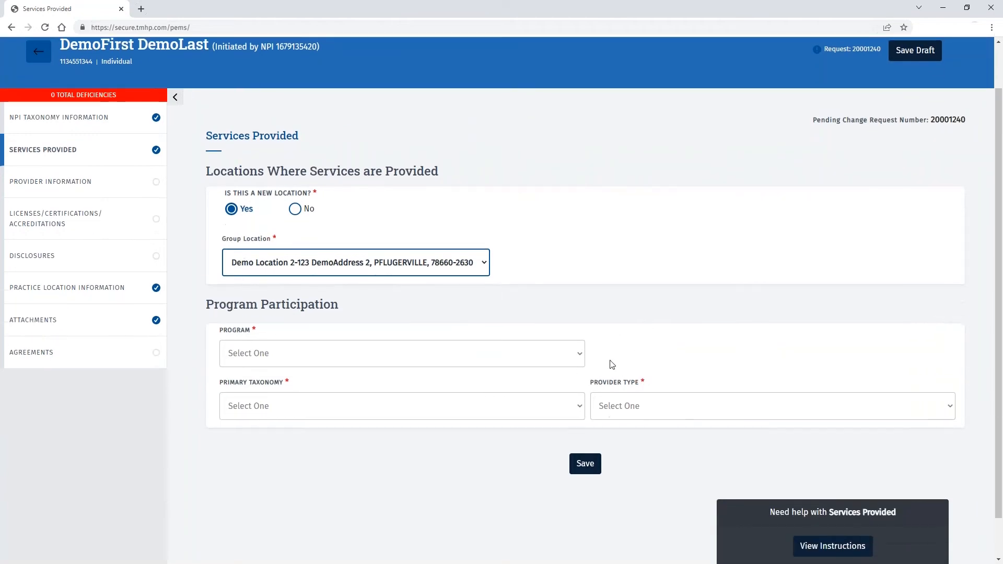
click(579, 358)
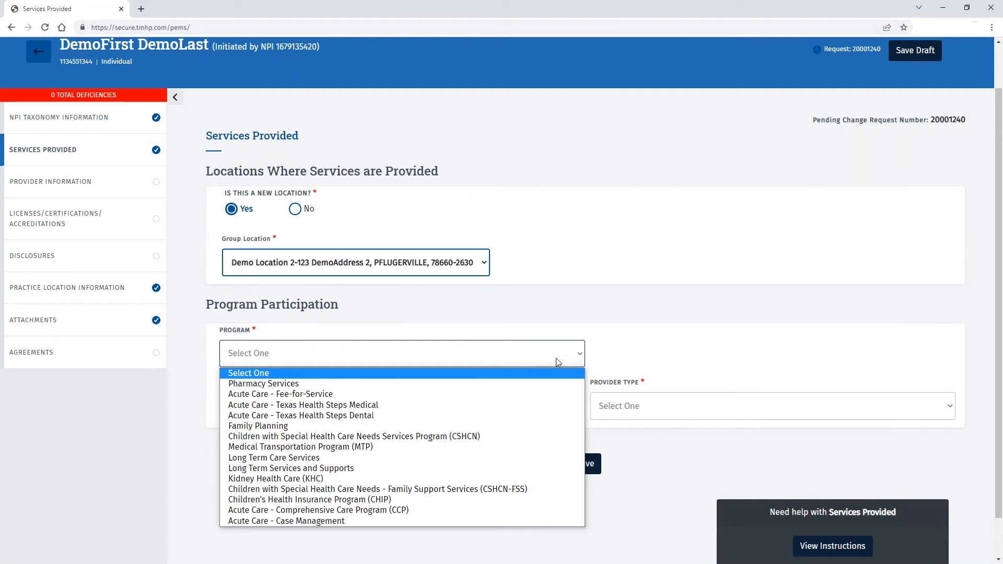
click(365, 396)
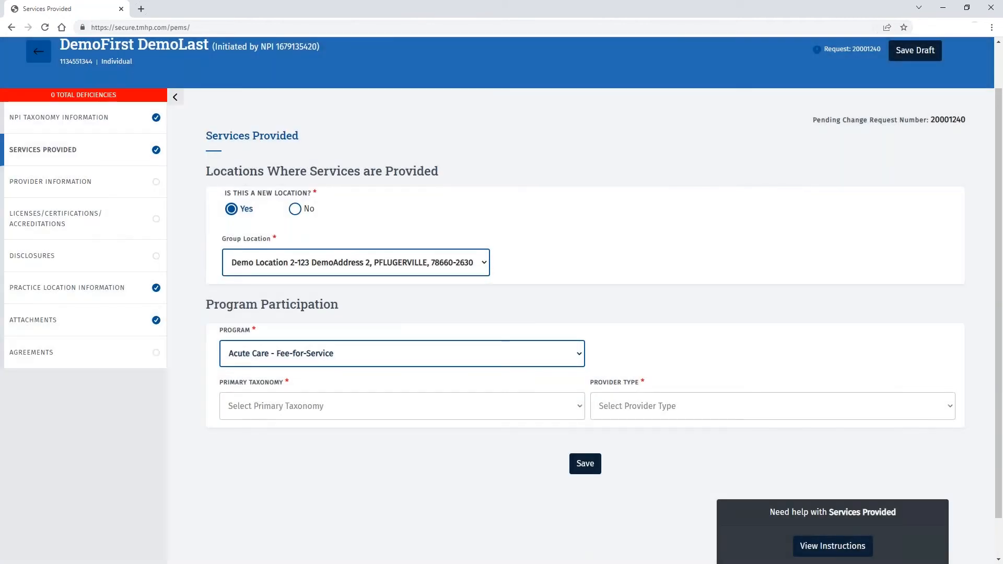
click(582, 407)
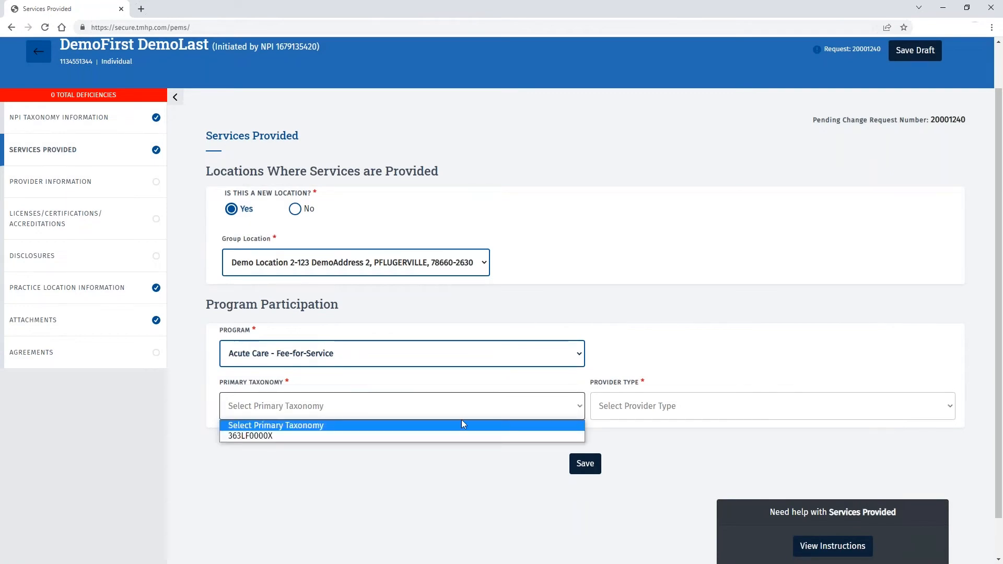
click(422, 435)
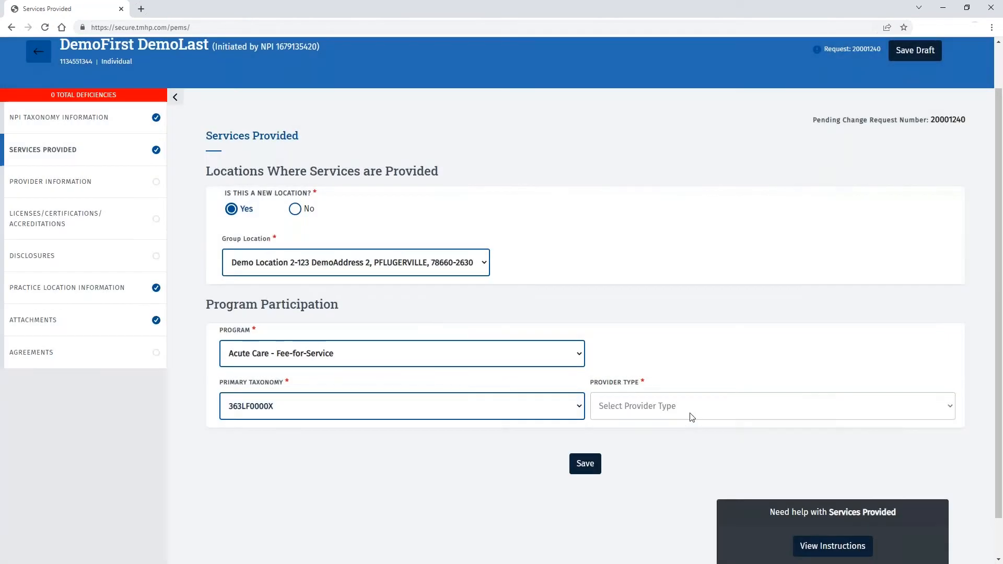
click(691, 411)
click(698, 435)
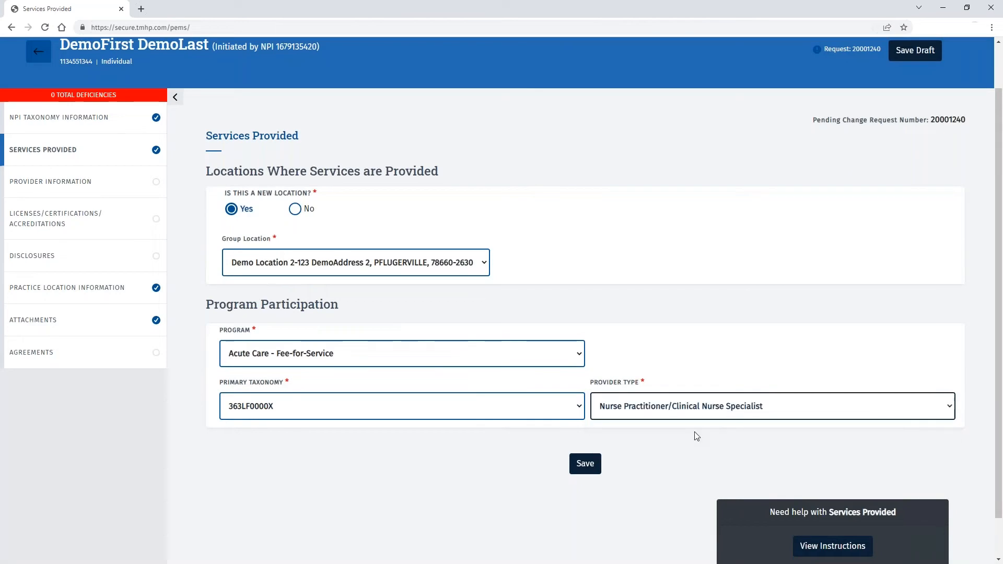
click(584, 467)
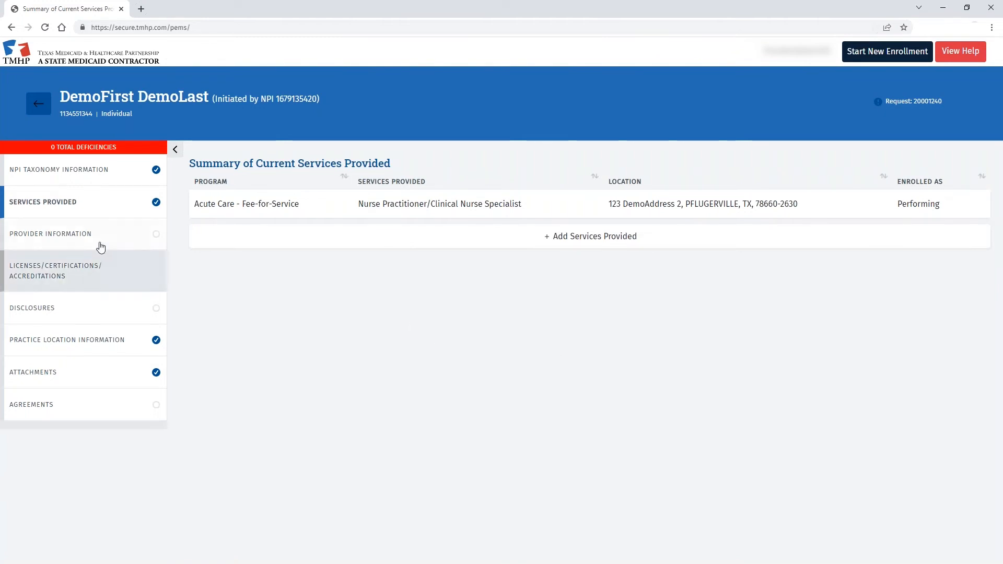
- In Provider Information, set the ID type to Drivers License issued by TX - Texas
click(62, 240)
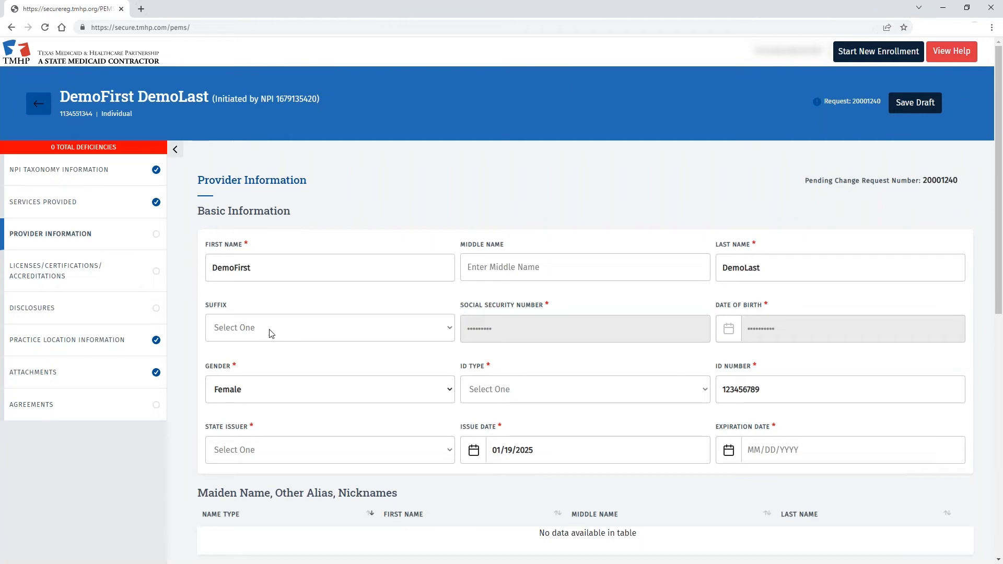
scroll(292, 324, down, 2)
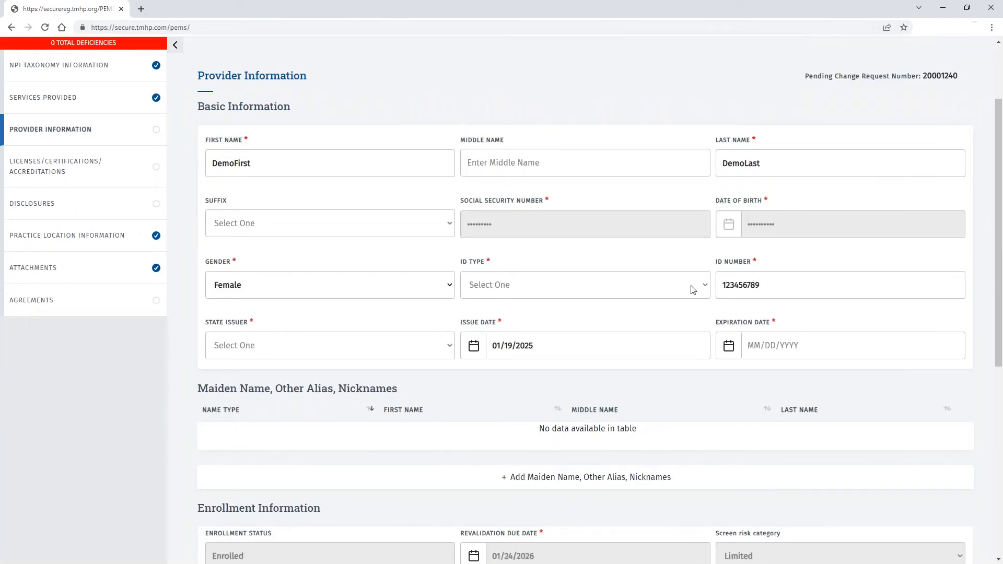
click(707, 285)
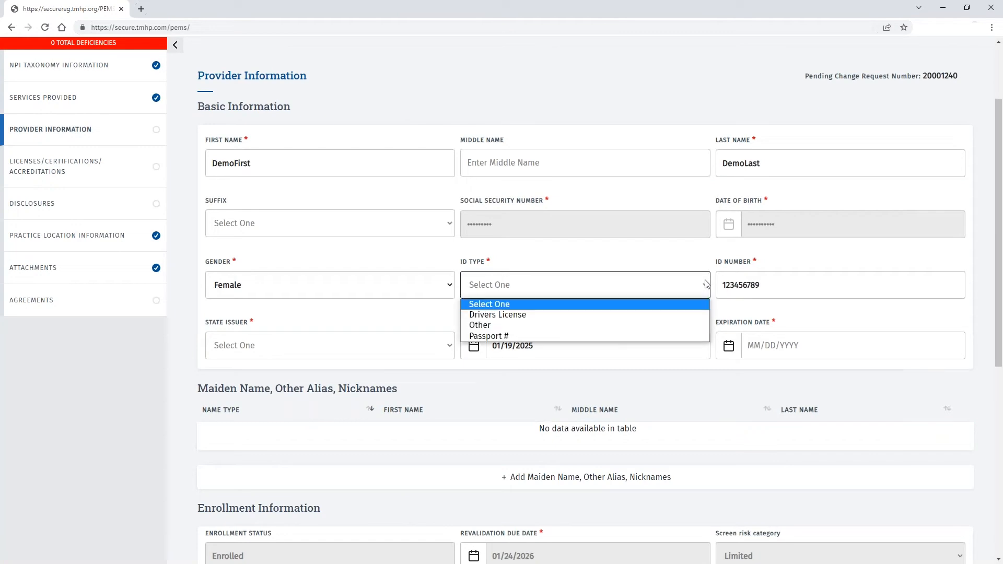
click(664, 315)
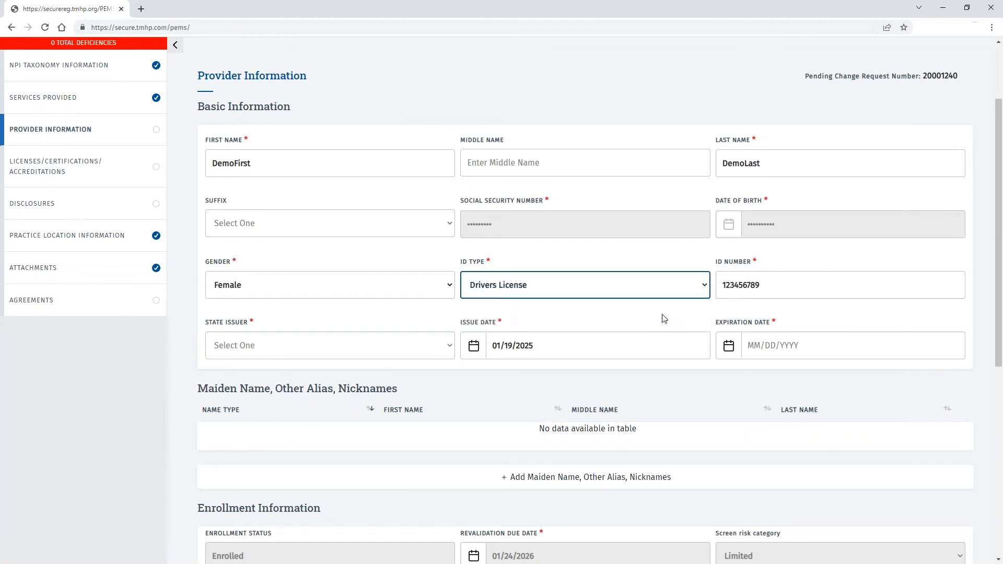
click(431, 356)
key(t)
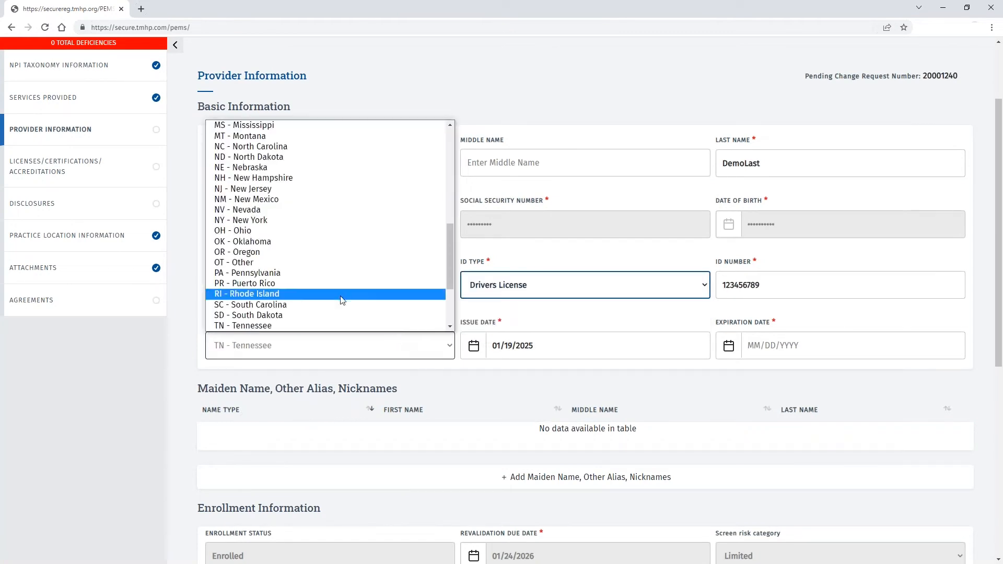
click(270, 235)
- Enter ID expiration date 01/19/2030 and save the provider information
click(761, 342)
text(0119)
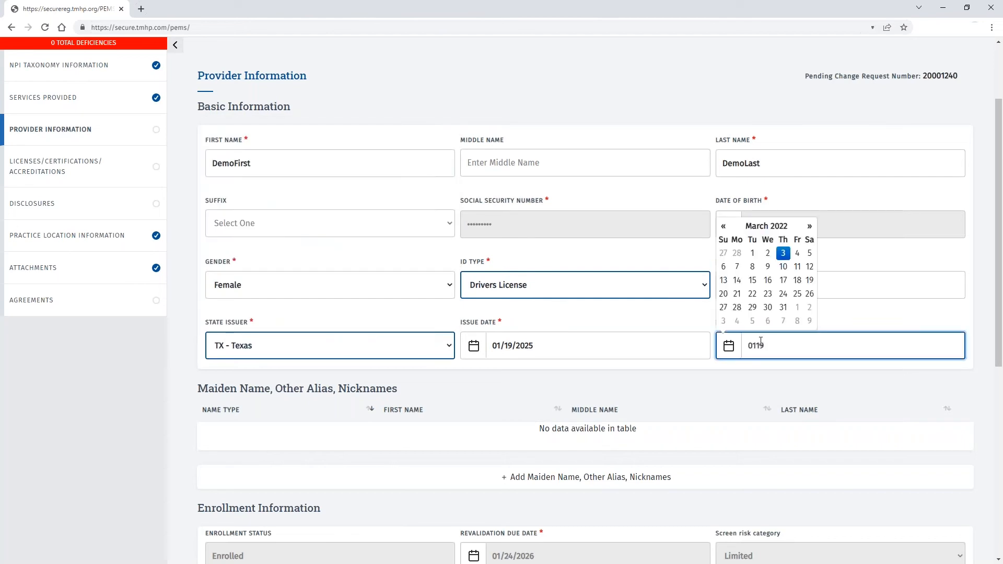
key(BackSpace)
key(BackSpace)
text(/19/20)
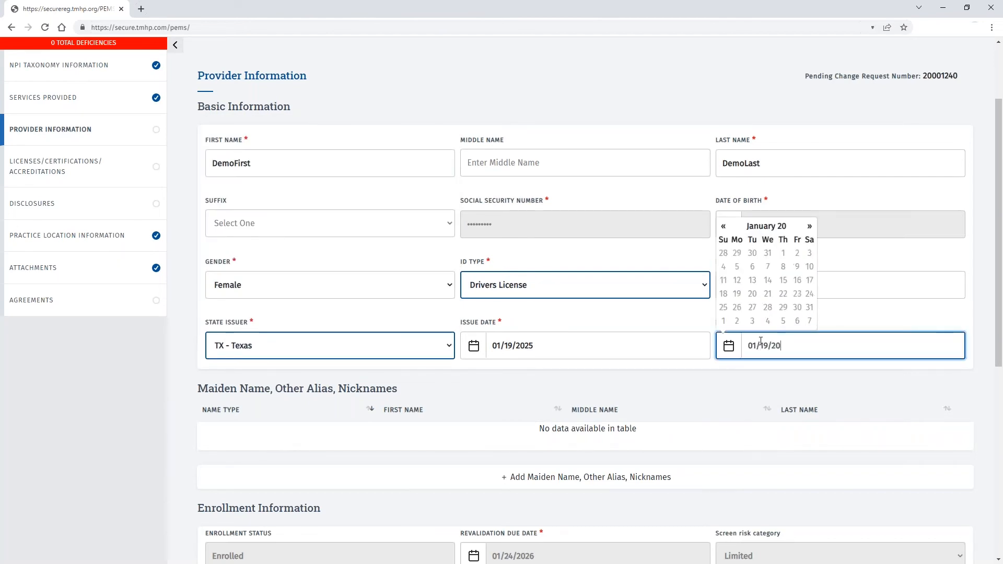
text(30)
click(216, 362)
scroll(205, 358, down, 7)
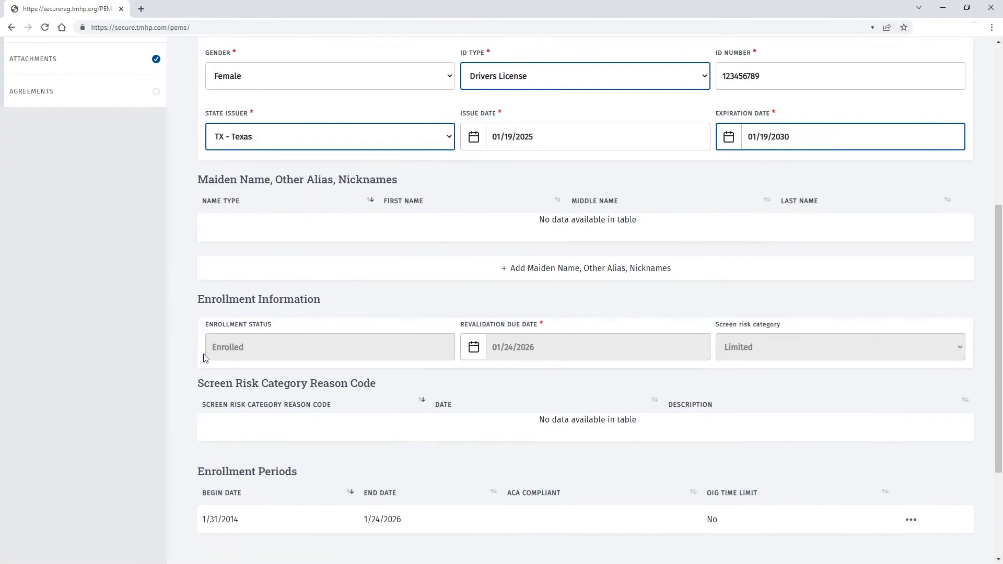
click(584, 420)
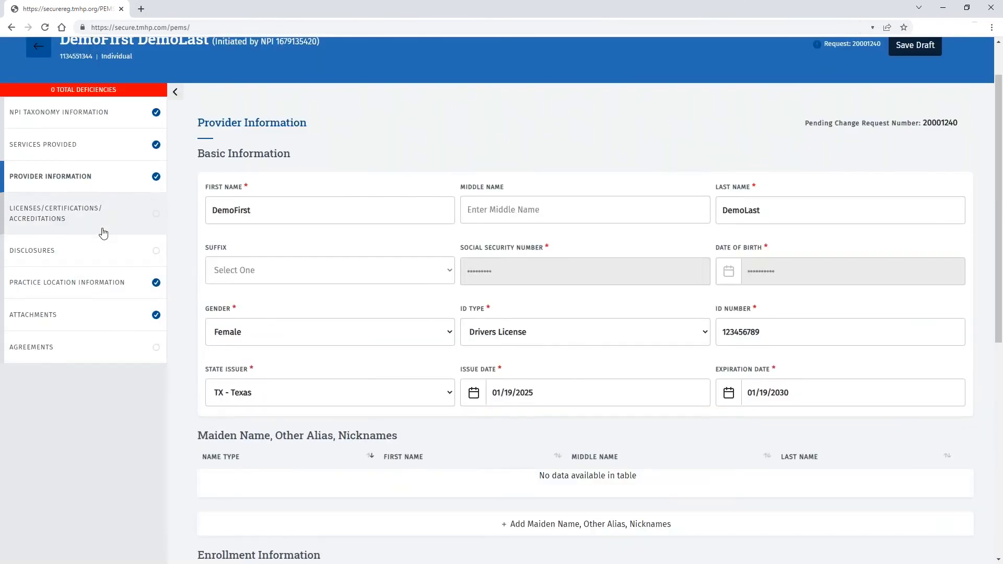
- Open the nursing license and set its type to NURSE PRACTITIONER/CLINICAL NURSE SPECIALIST
click(79, 220)
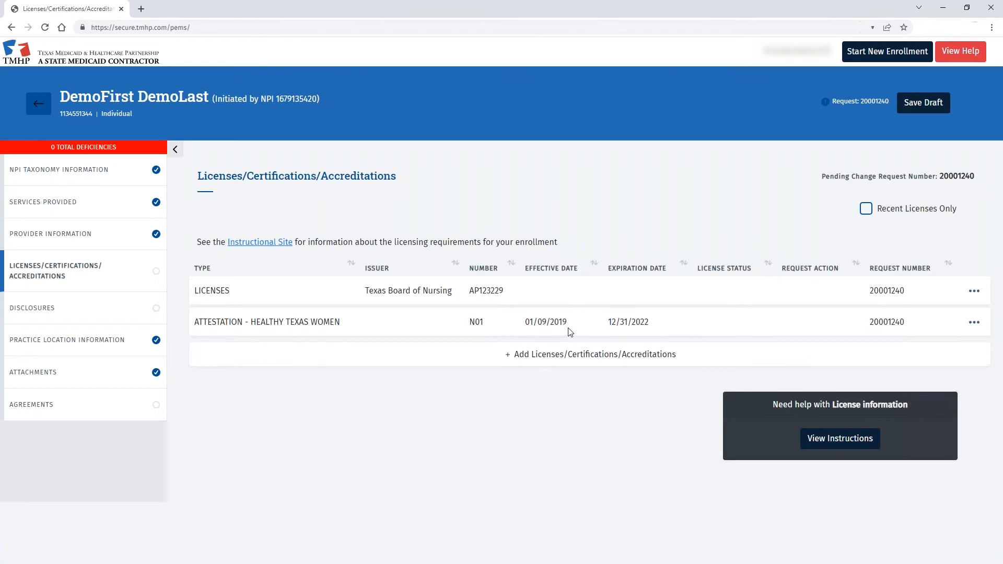
click(974, 293)
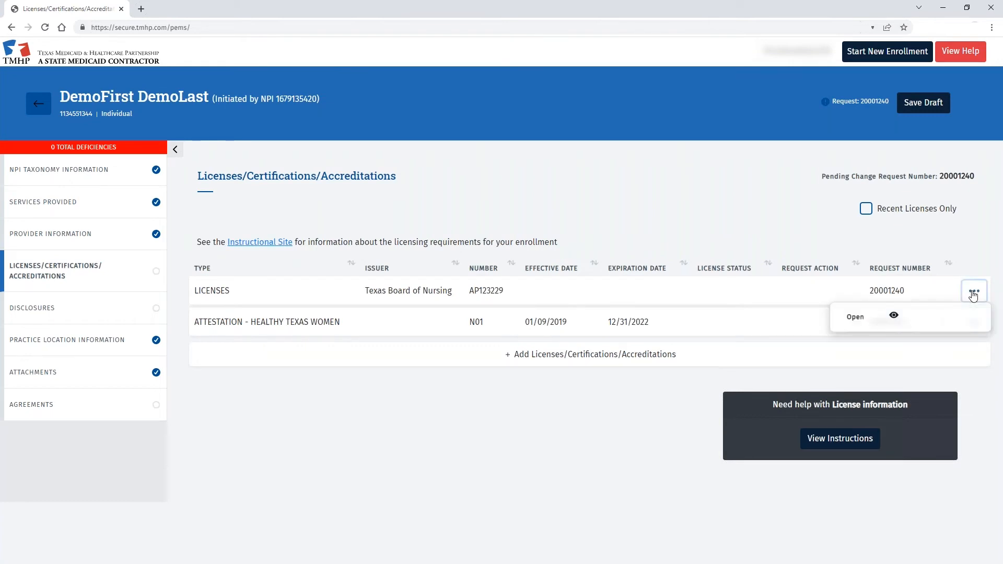
click(881, 318)
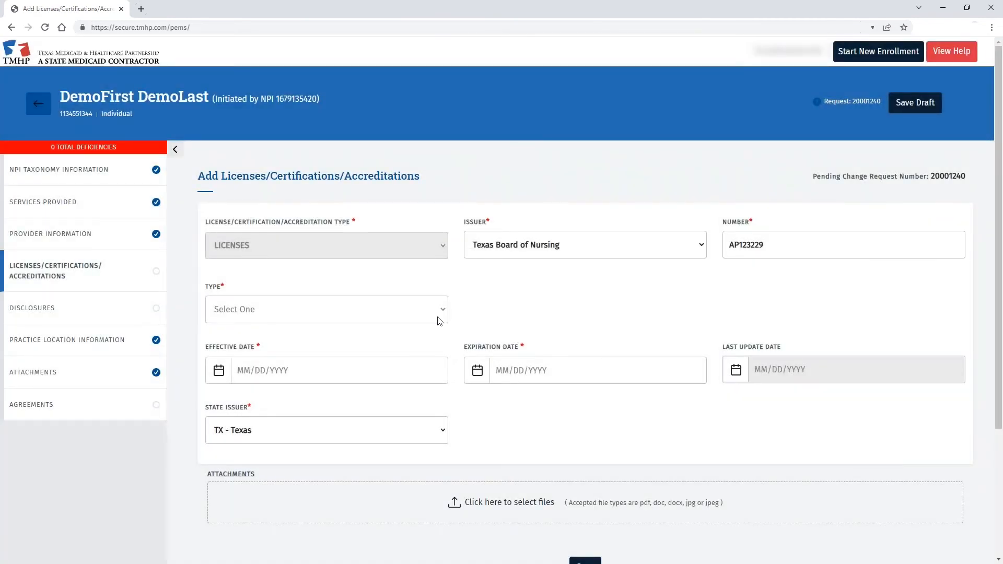
click(436, 312)
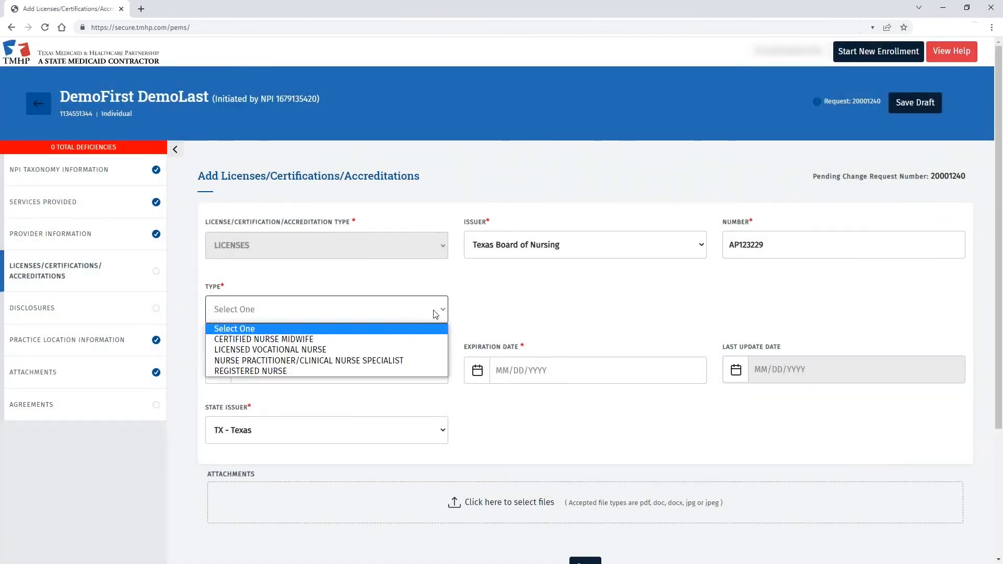
click(329, 360)
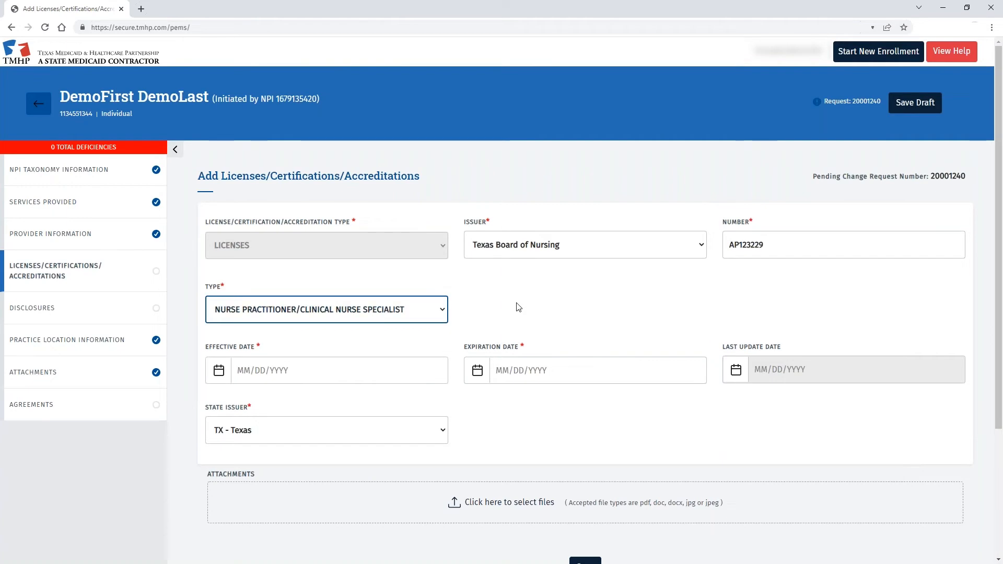
- Set the license dates to 03/01/2022 through 06/01/2023 and save it
scroll(566, 307, down, 1)
click(303, 316)
click(242, 226)
click(489, 320)
click(558, 198)
click(558, 199)
click(558, 199)
click(517, 226)
click(554, 317)
key(BackSpace)
text(3)
scroll(551, 316, down, 2)
click(595, 413)
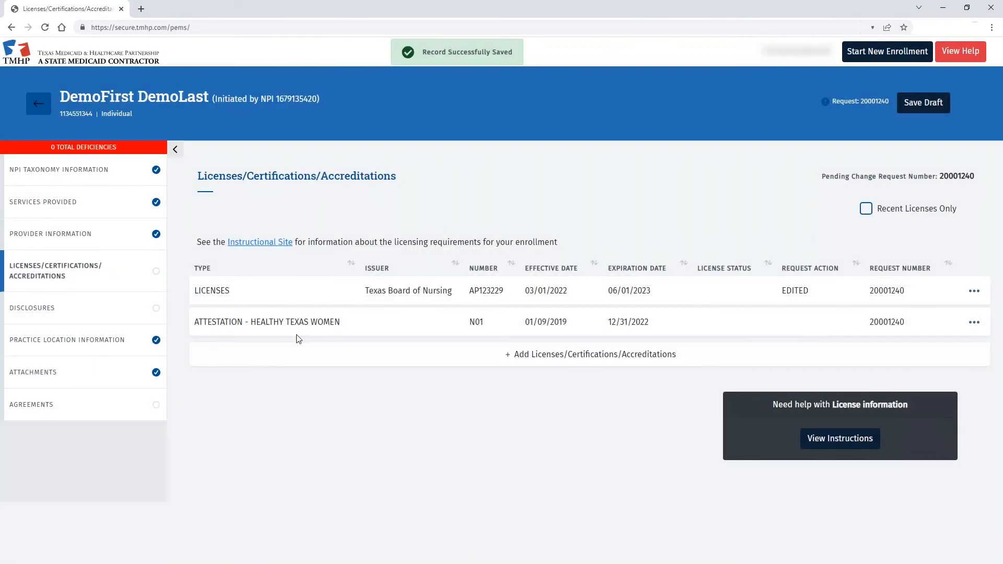
click(974, 322)
click(855, 348)
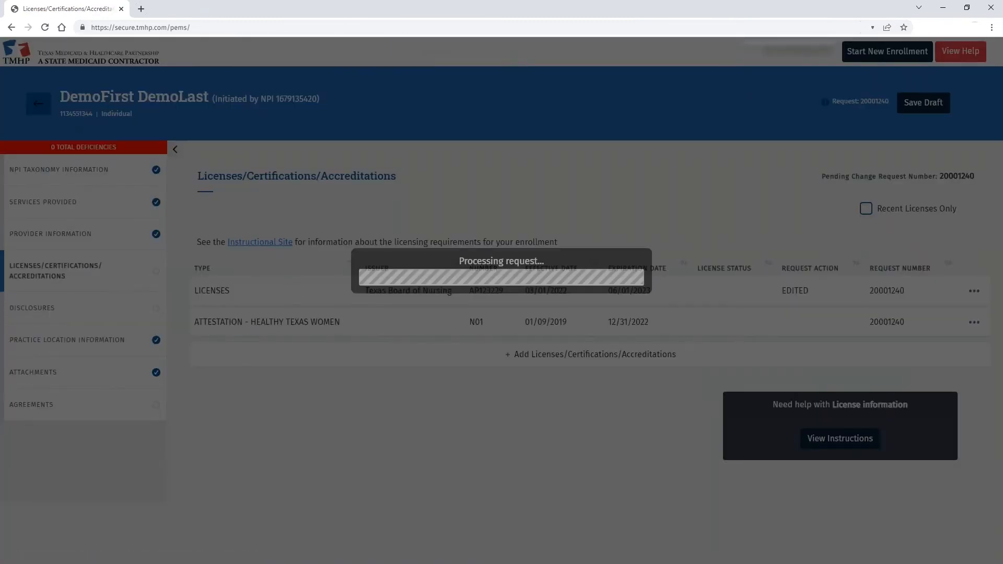
scroll(263, 337, down, 20)
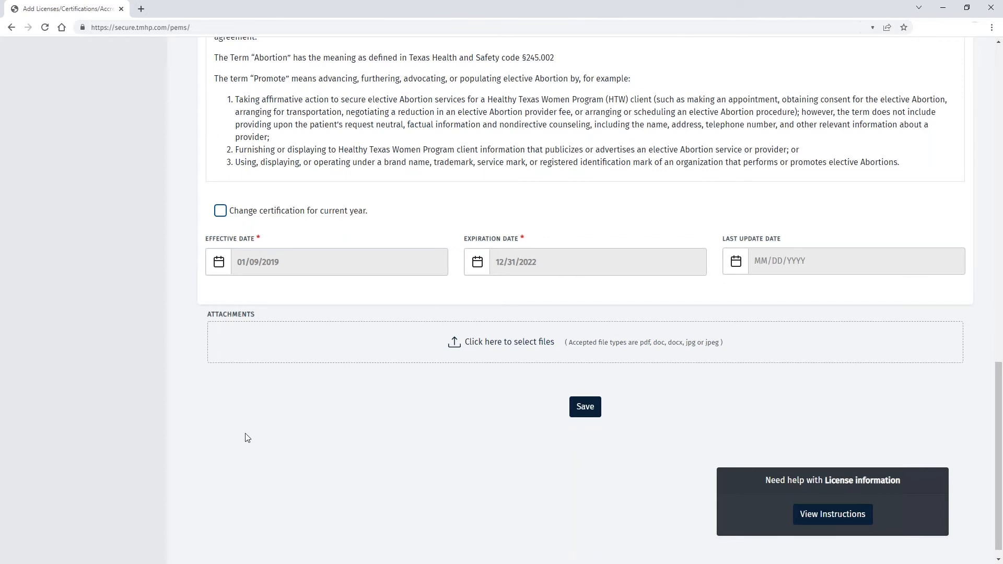
scroll(293, 425, up, 1)
scroll(151, 402, up, 10)
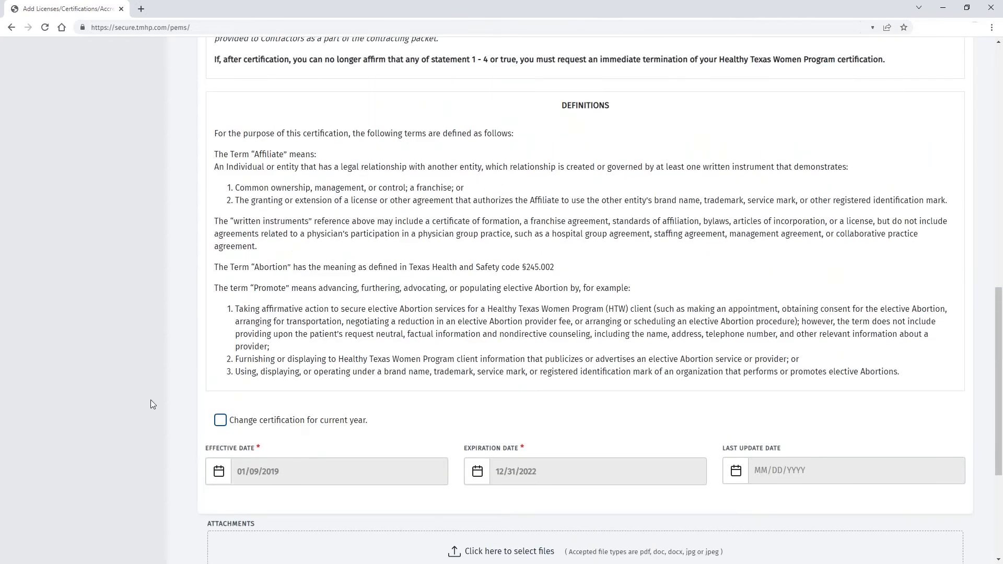
scroll(174, 396, up, 6)
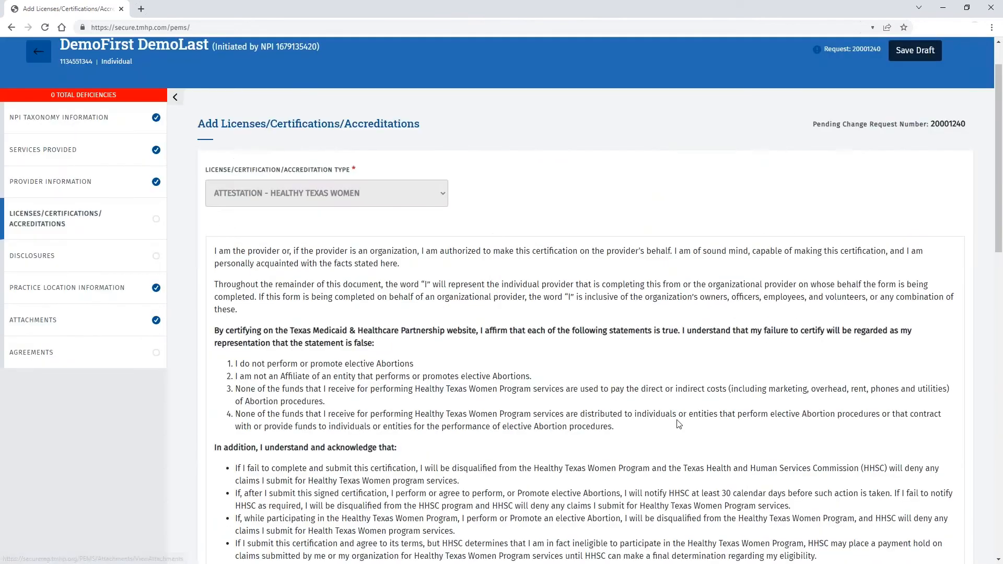
scroll(679, 425, down, 1)
scroll(678, 425, down, 20)
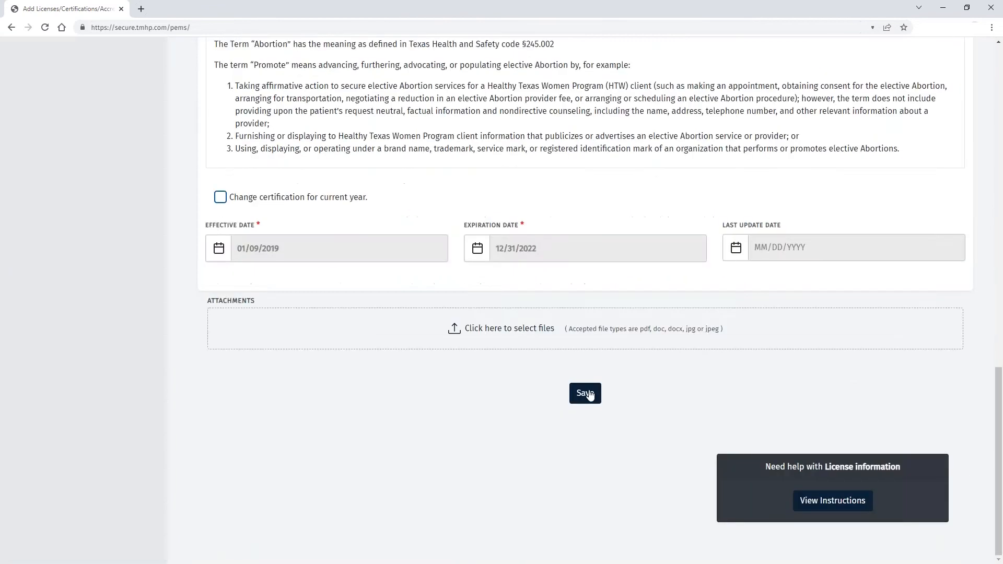
click(586, 393)
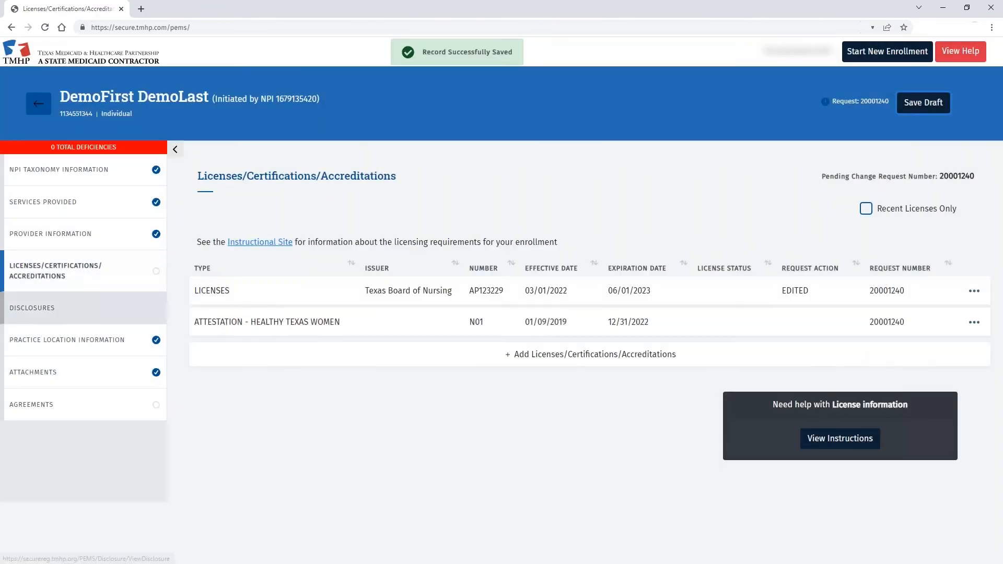
- Answer No to the sanction, license restriction, disciplinary action and voluntary surrender questions
click(95, 308)
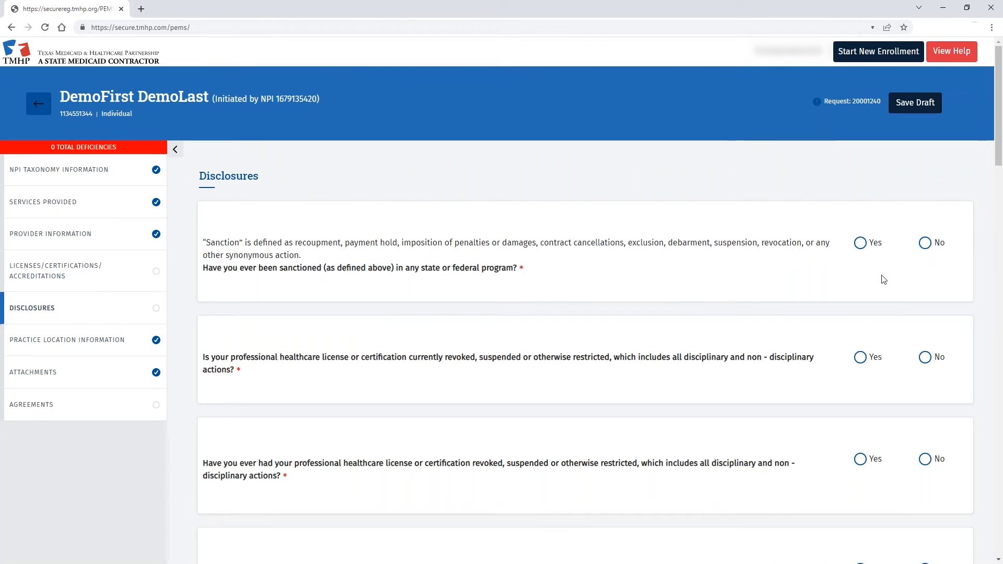
click(861, 244)
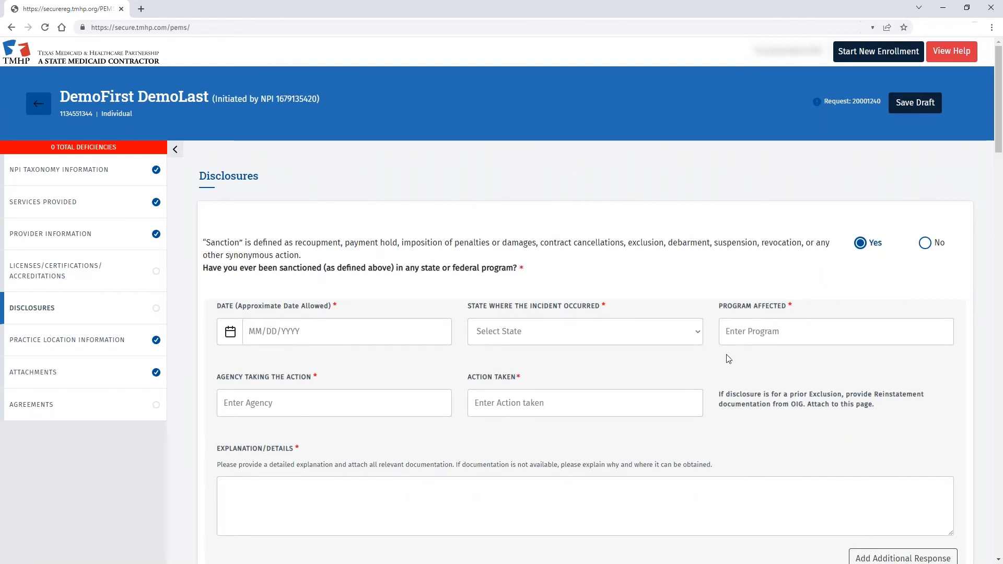
scroll(729, 359, down, 2)
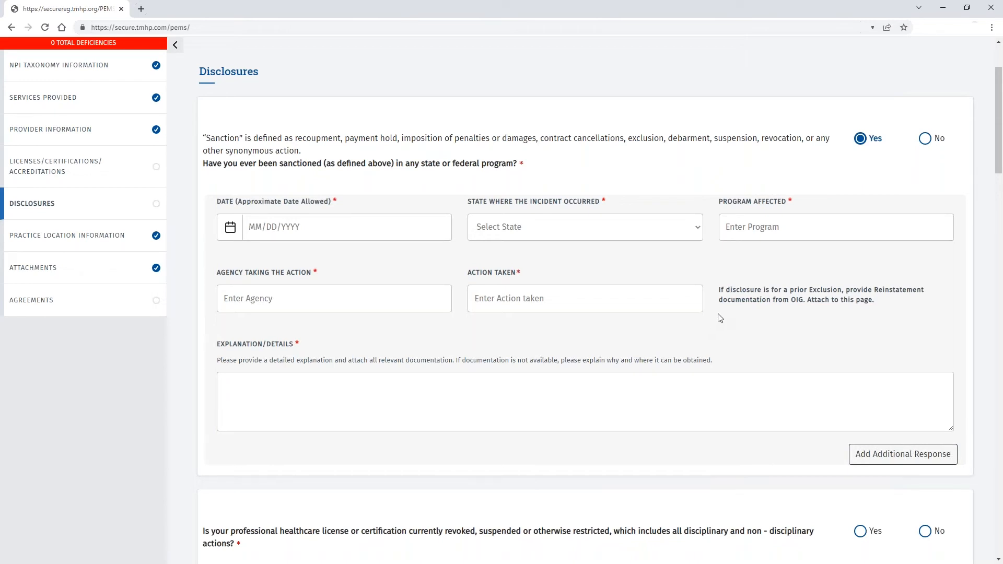
scroll(718, 318, up, 1)
click(928, 195)
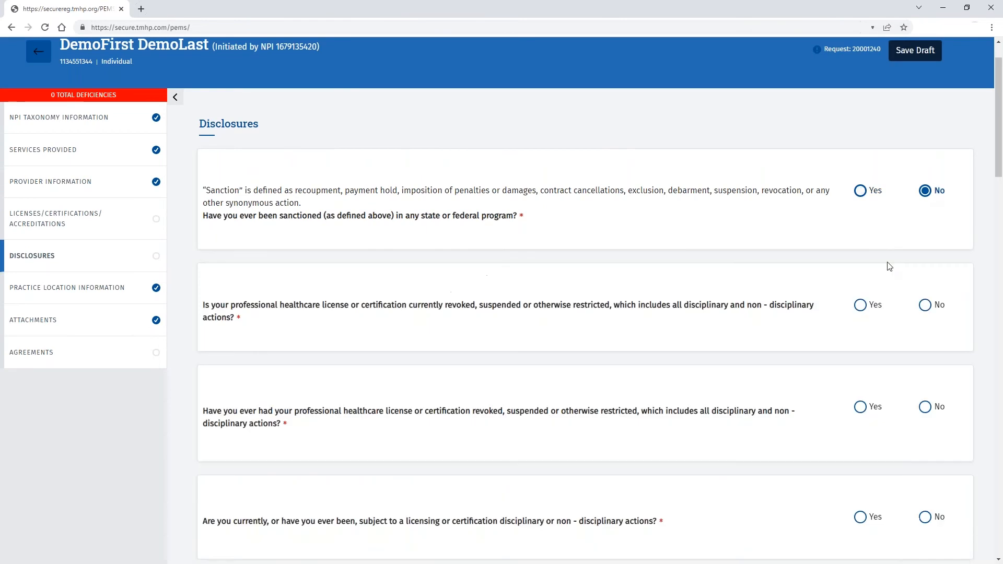
click(927, 308)
scroll(927, 318, down, 3)
click(925, 251)
click(925, 358)
click(925, 457)
- Answer No to the Medicaid/CHIP, settlement, debt, arrest, indictment, warrant and current-charge questions
scroll(925, 456, down, 6)
click(925, 244)
click(925, 337)
click(925, 439)
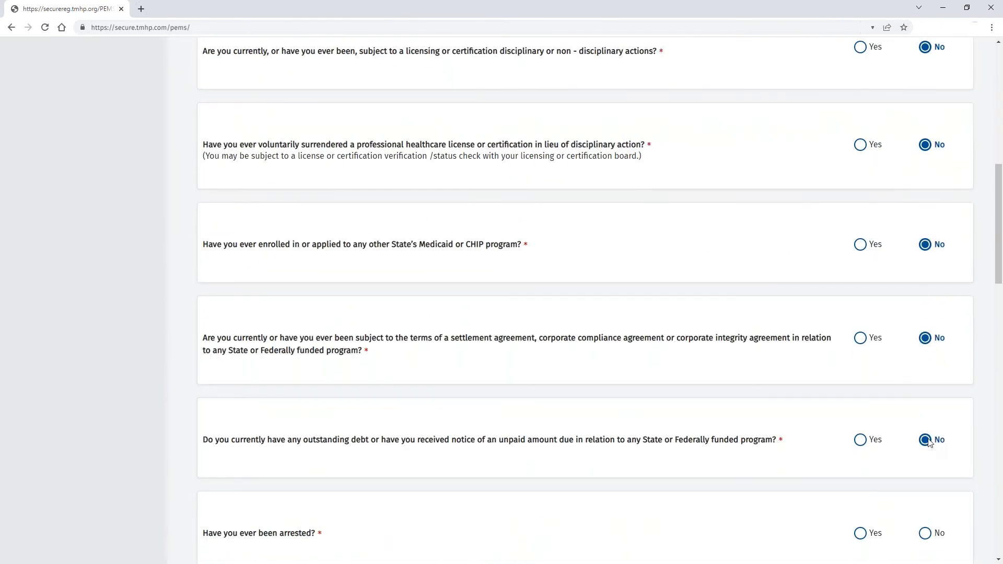
scroll(925, 439, down, 5)
click(925, 272)
click(925, 378)
scroll(925, 378, down, 4)
click(925, 275)
click(925, 381)
- Answer No to conviction and both child support questions, and Yes to US citizenship
scroll(925, 381, down, 5)
click(925, 204)
click(925, 405)
click(925, 500)
scroll(889, 464, down, 5)
click(867, 333)
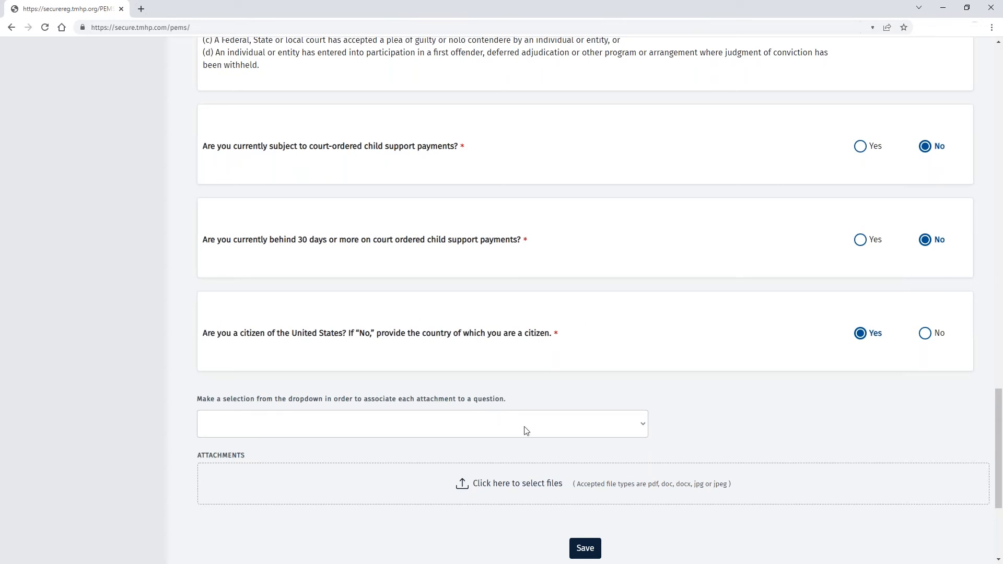
- Save the disclosure answers without any attachments, confirming the no-attachment prompt with OK
click(642, 426)
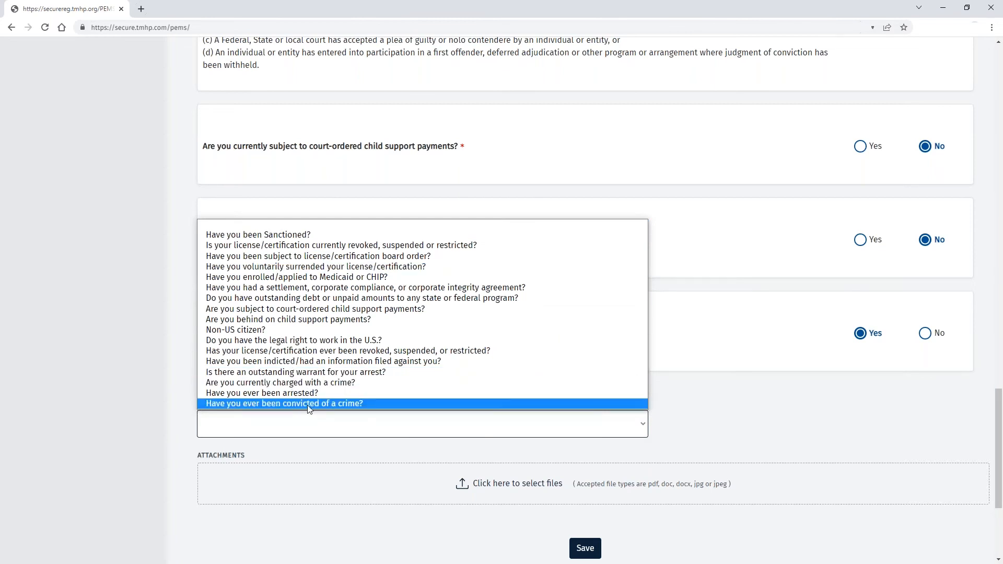
click(716, 436)
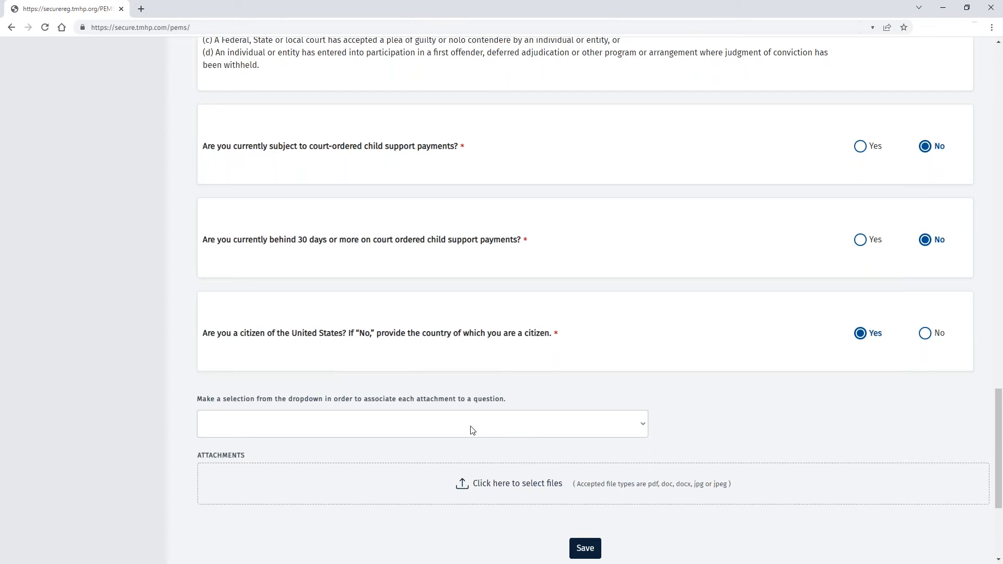
click(594, 549)
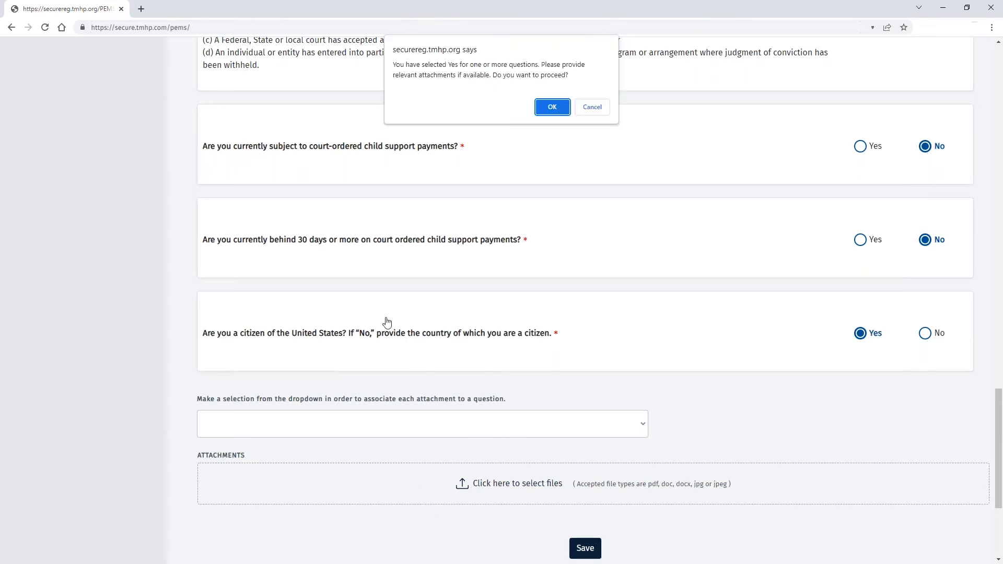
click(552, 107)
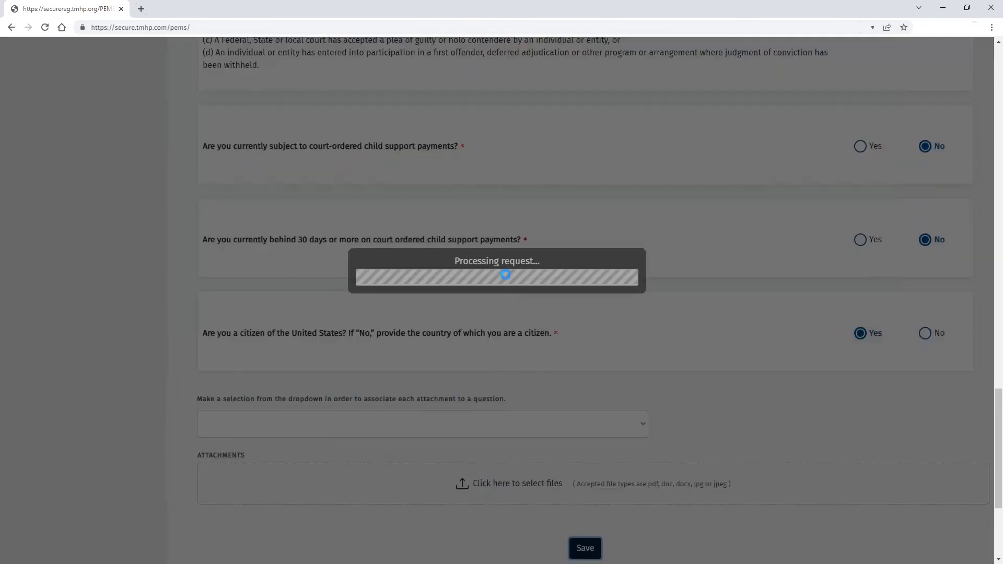
scroll(231, 239, up, 15)
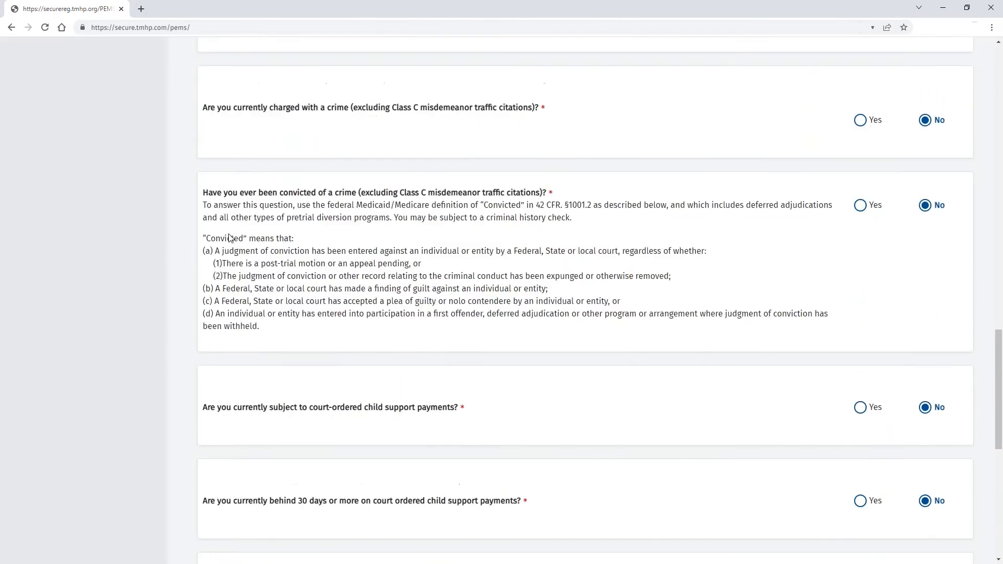
scroll(231, 238, up, 15)
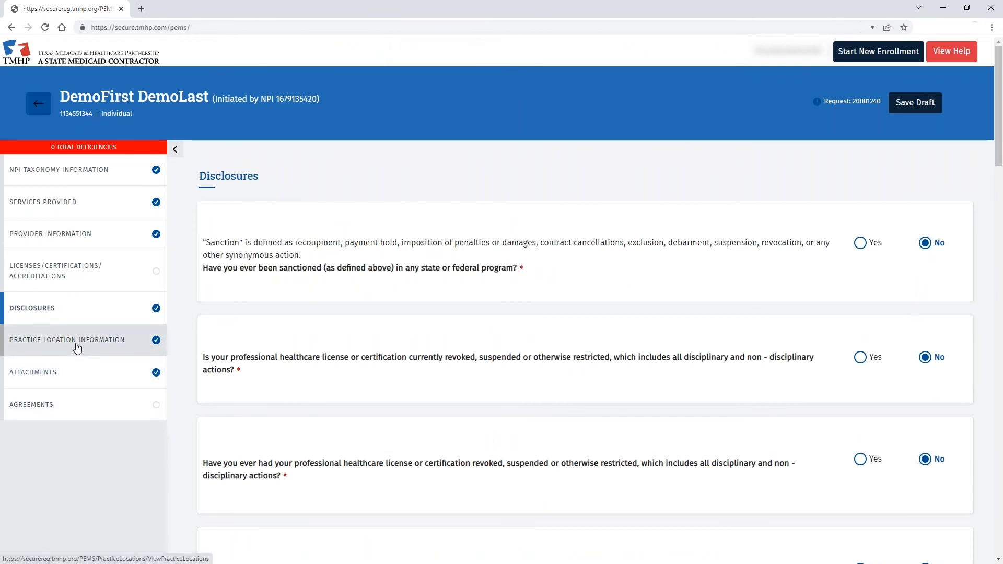
- Open Demo Location 1, the Plano location, from the Practice Location Information list
click(77, 349)
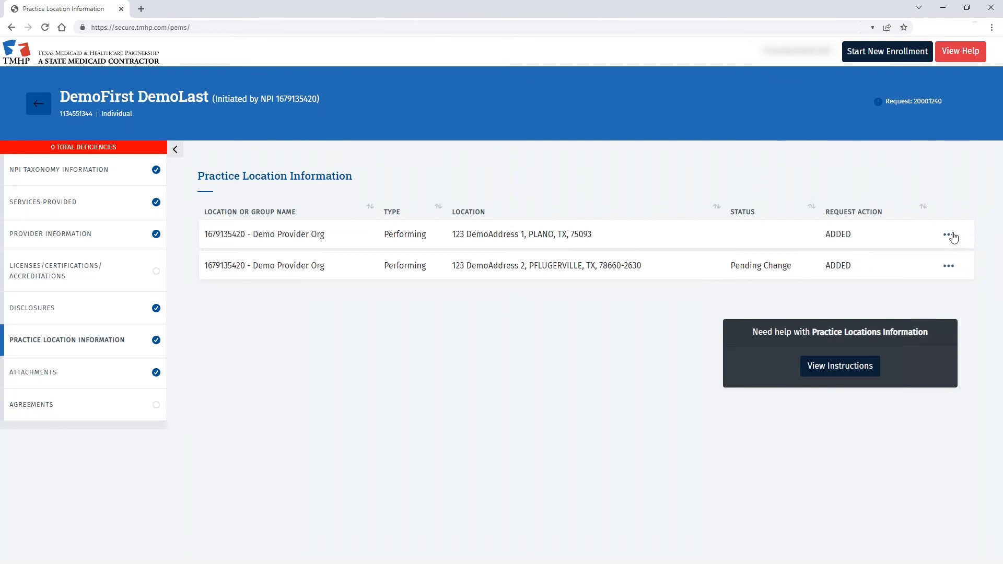
click(950, 235)
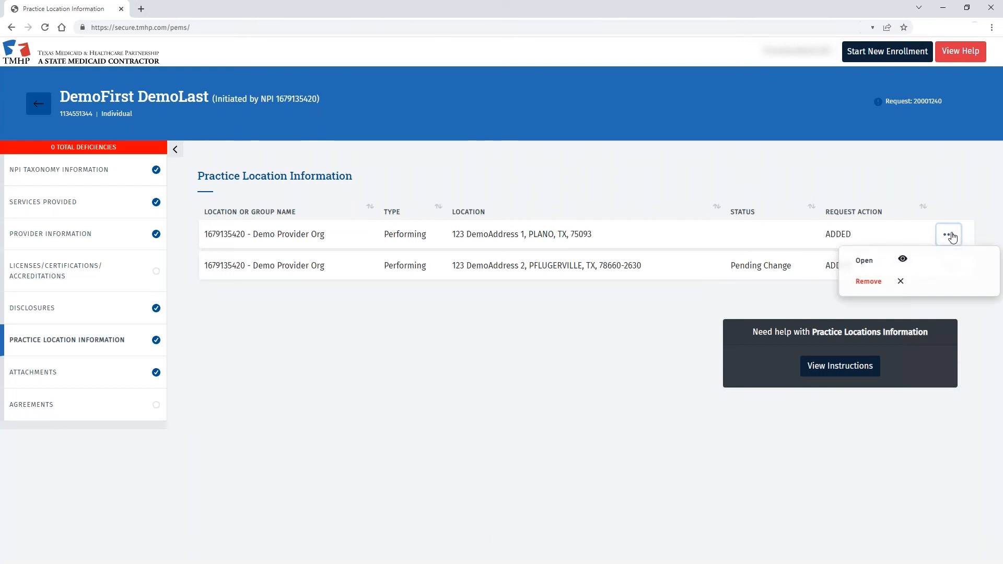
click(867, 260)
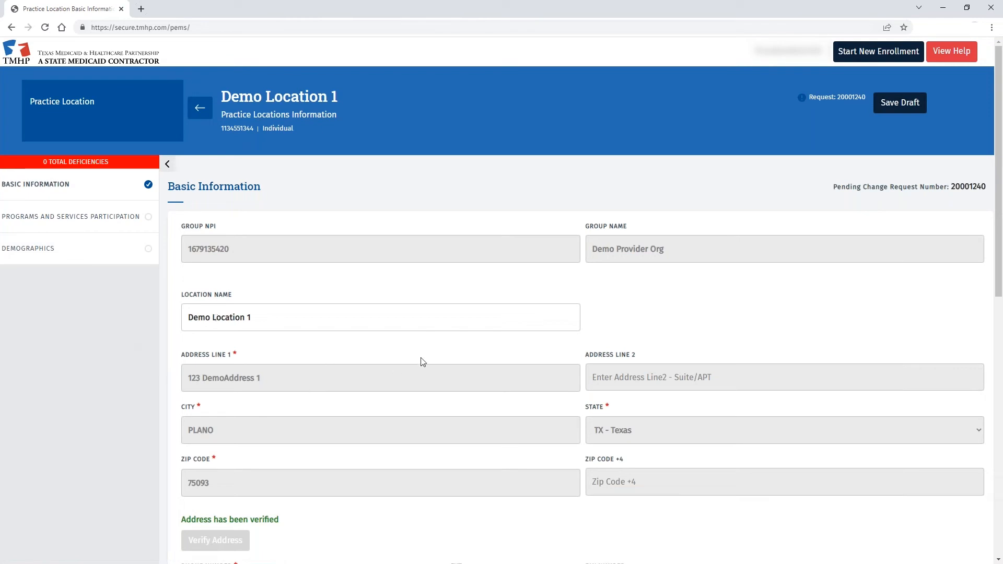
- Enter the location's phone number in Demo Location 1's basic information and save it
scroll(423, 362, down, 3)
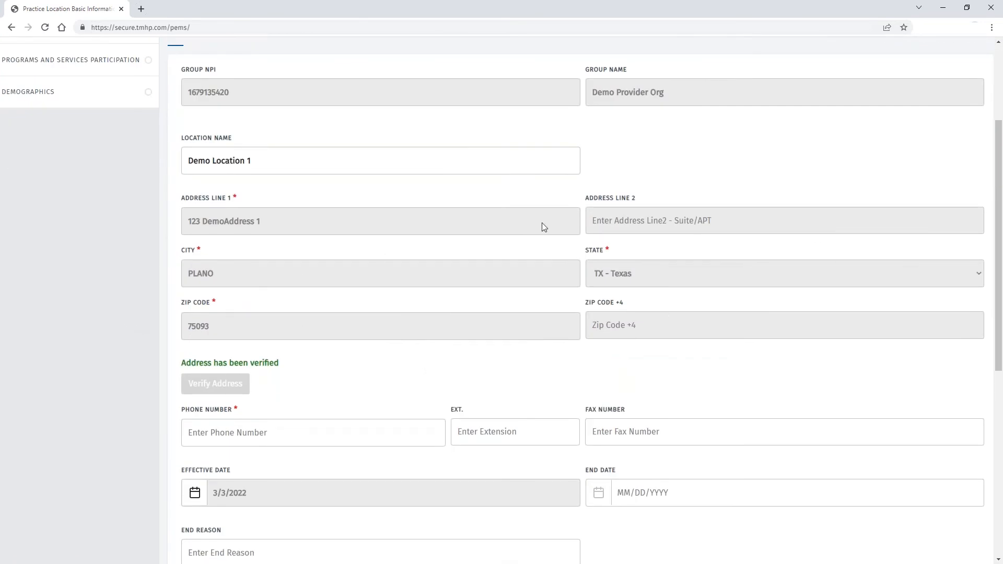
scroll(358, 309, down, 1)
scroll(358, 308, down, 2)
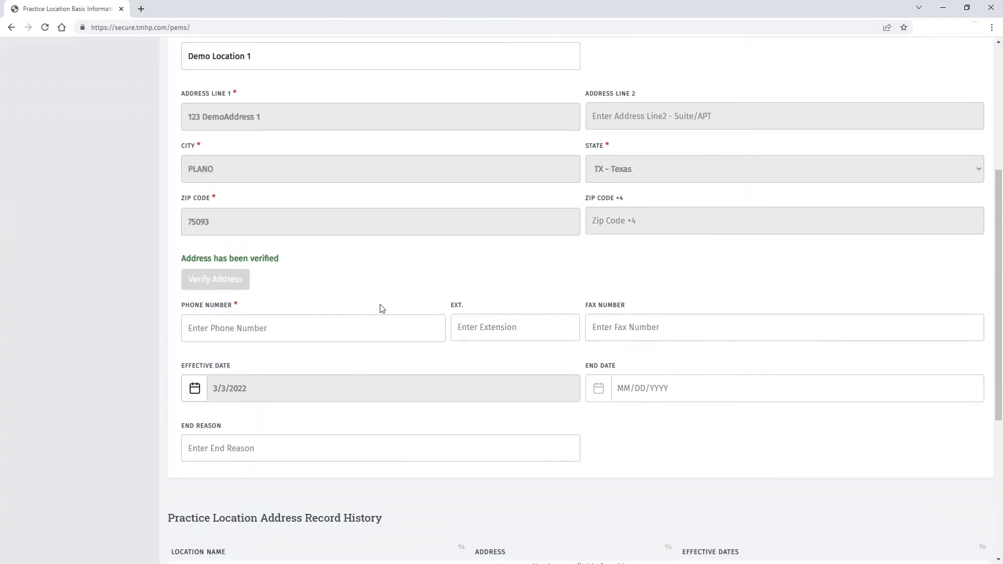
click(231, 331)
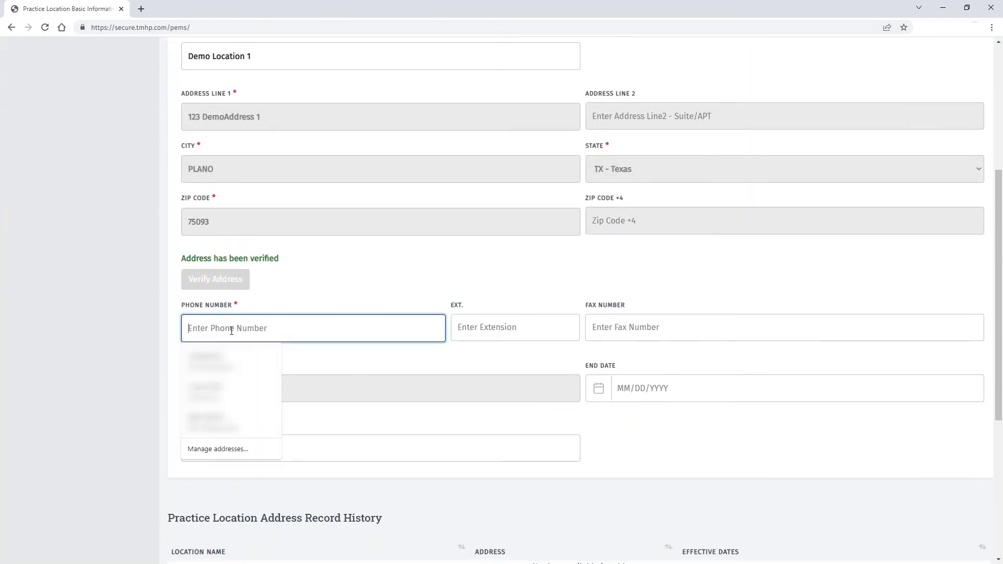
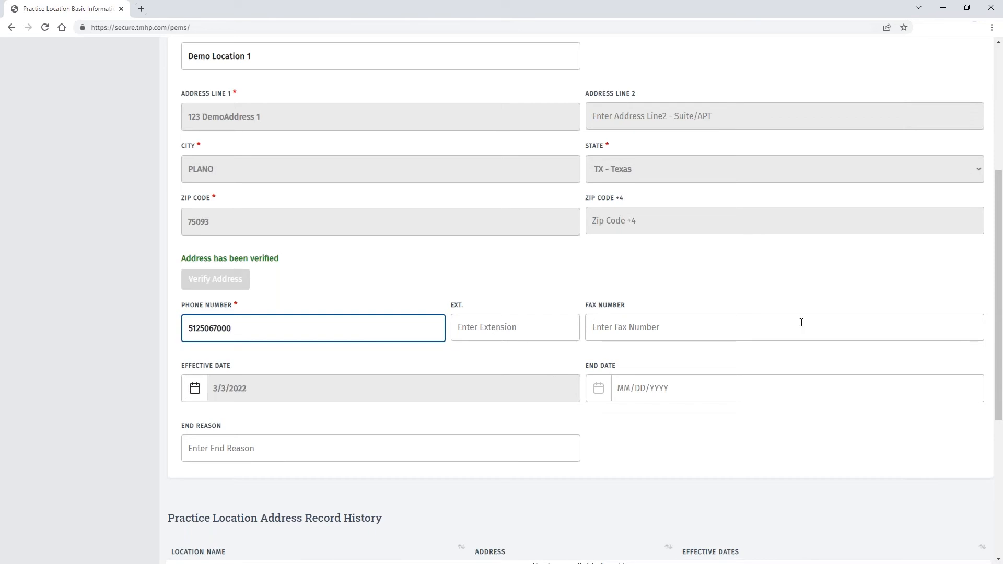
scroll(102, 322, down, 4)
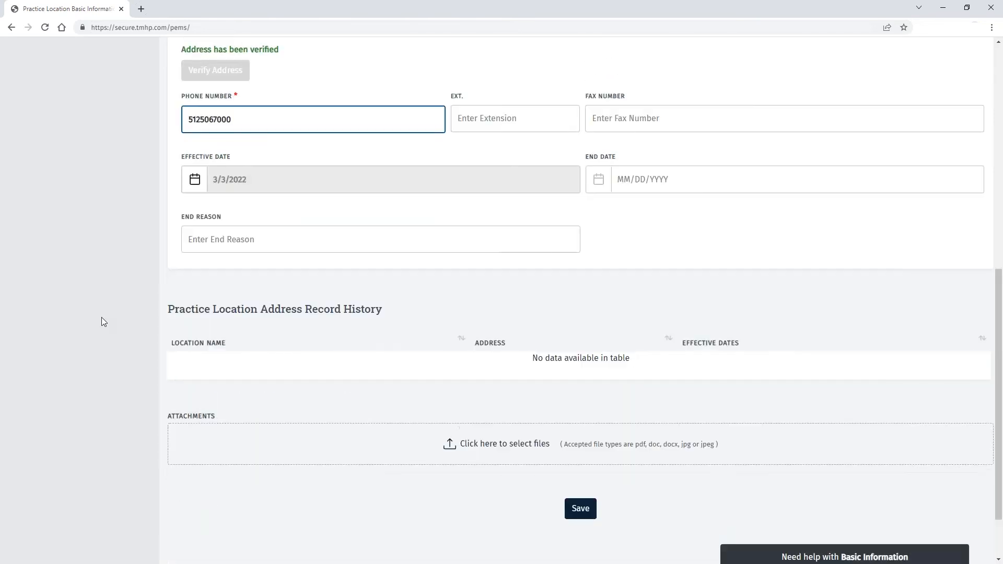
click(581, 508)
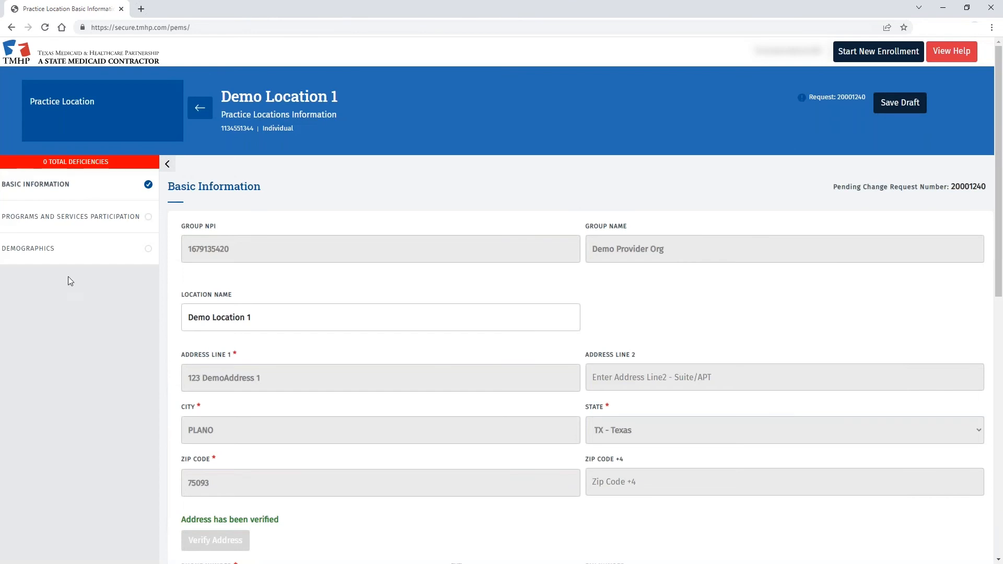
- Add a program participation for Acute Care - Fee-for-Service - 193200000X with primary taxonomy 363LF0000X
click(70, 216)
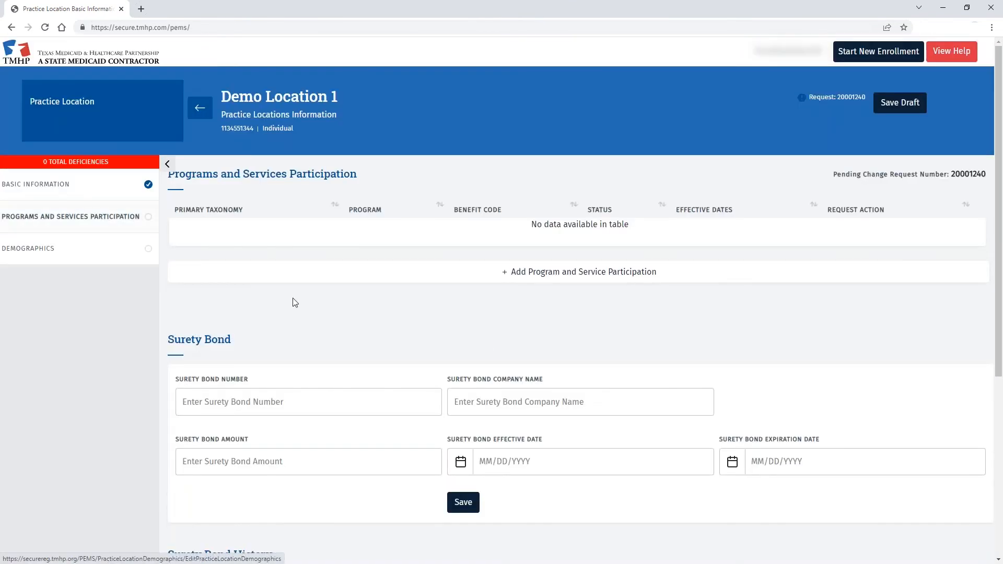
click(552, 277)
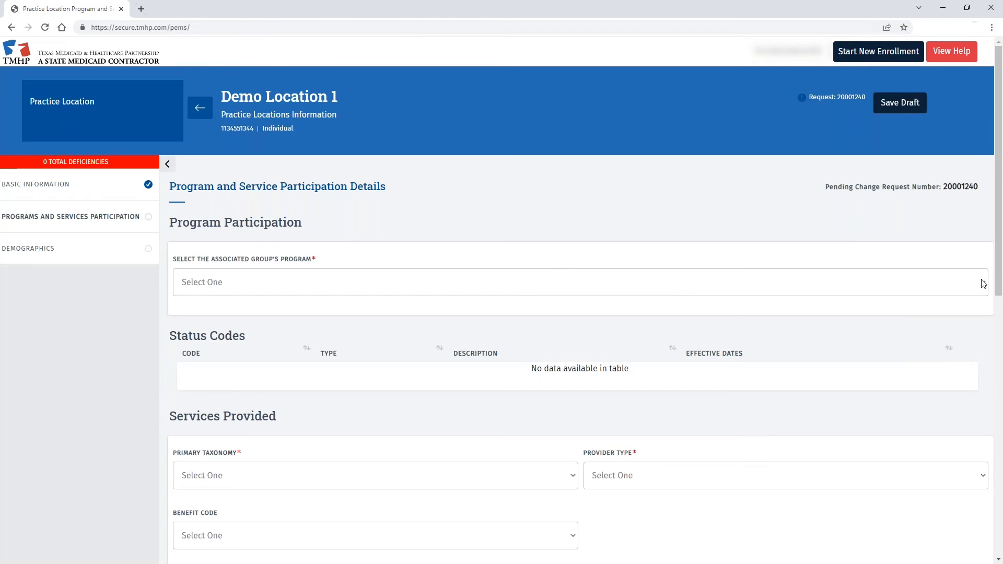
click(984, 284)
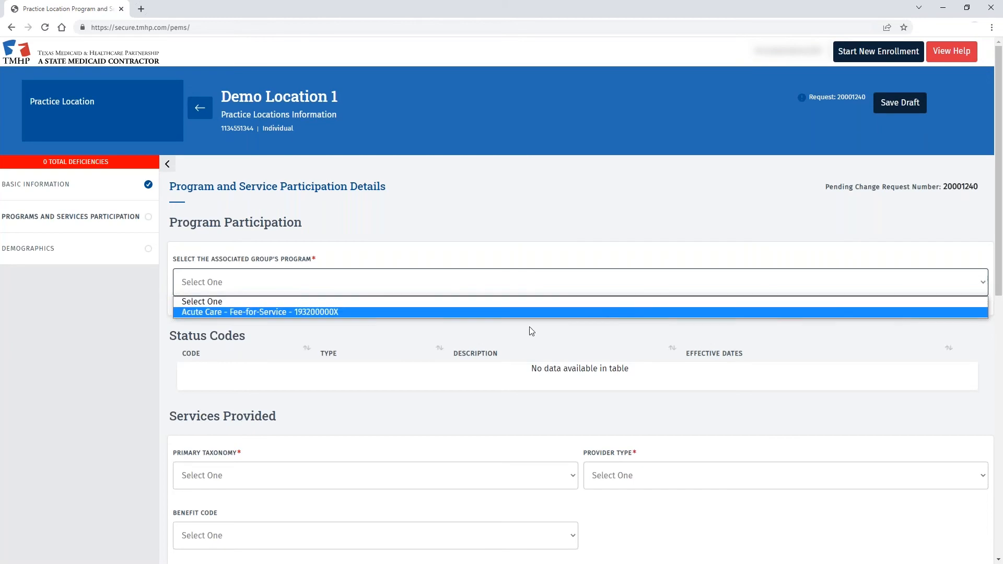
click(240, 312)
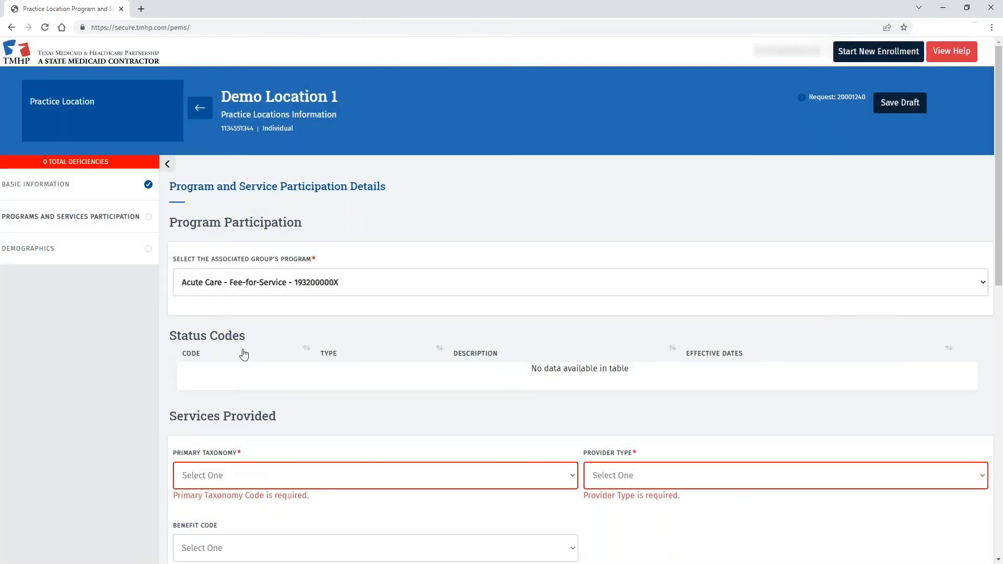
scroll(155, 349, down, 3)
click(570, 320)
click(277, 347)
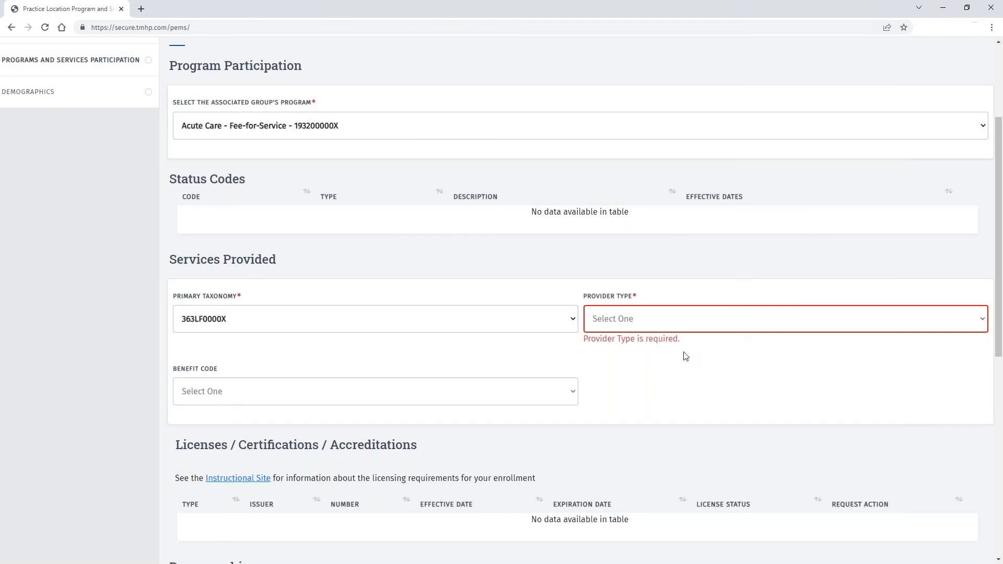
- Set provider type to Nurse Practitioner/Clinical Nurse Specialist and gender limitation to All
click(978, 319)
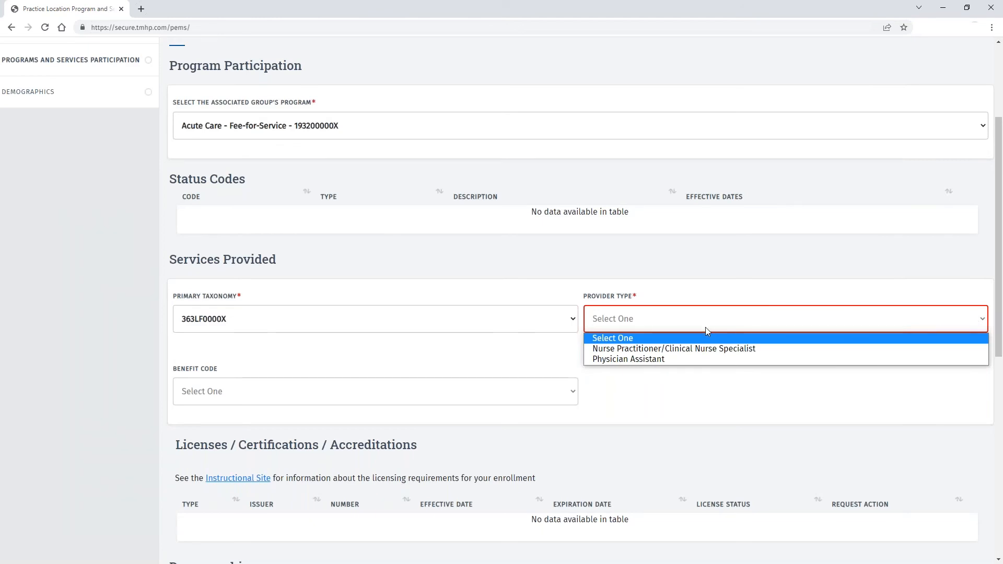
click(702, 347)
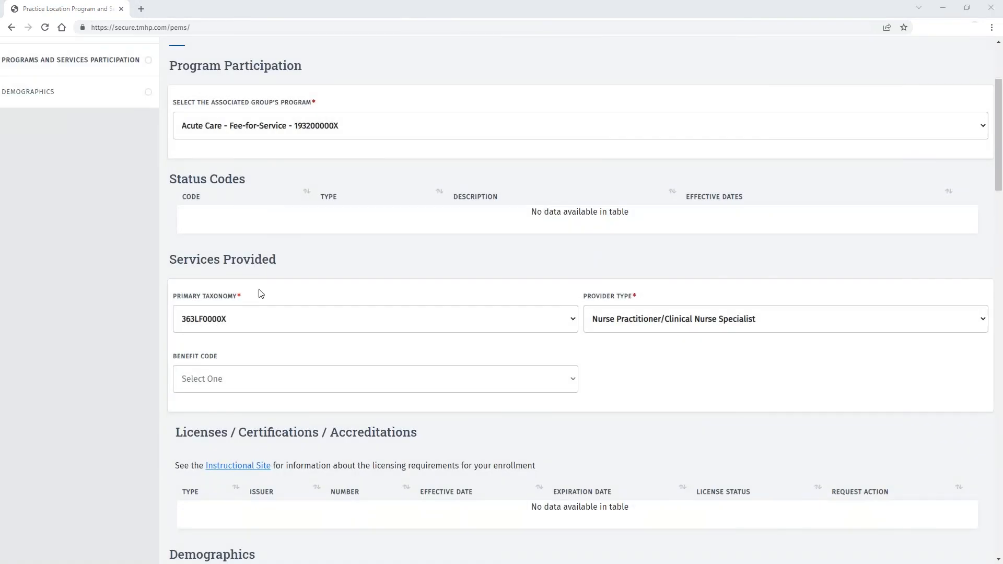
scroll(140, 401, down, 4)
scroll(364, 377, down, 1)
click(434, 356)
click(188, 378)
- Set patient ages 0 to 105 and mark the location Accepting New Patients
click(578, 352)
scroll(535, 321, down, 15)
click(501, 333)
click(692, 358)
scroll(580, 240, up, 15)
click(566, 144)
click(779, 354)
scroll(776, 322, down, 15)
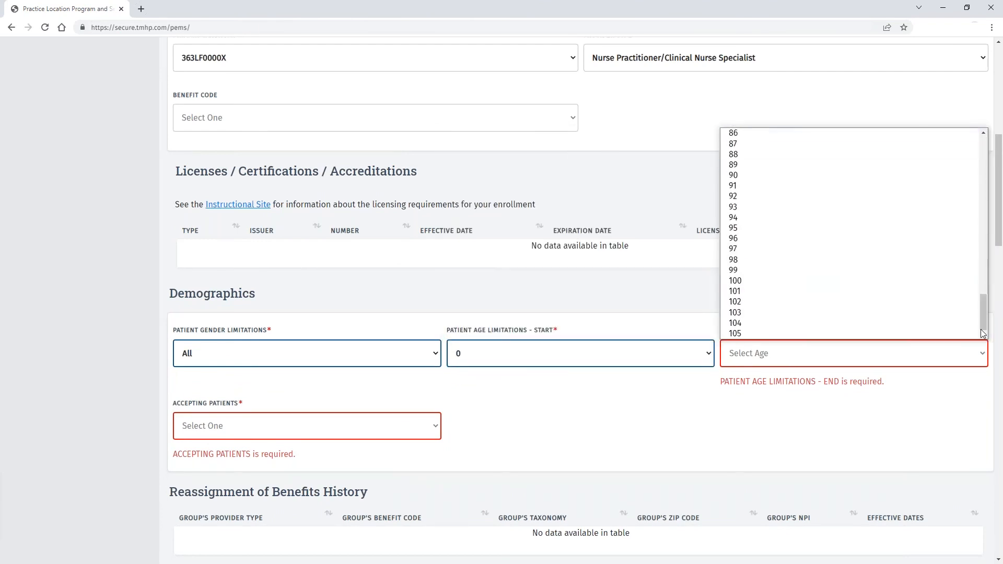
click(773, 333)
click(307, 414)
click(220, 477)
scroll(573, 414, down, 7)
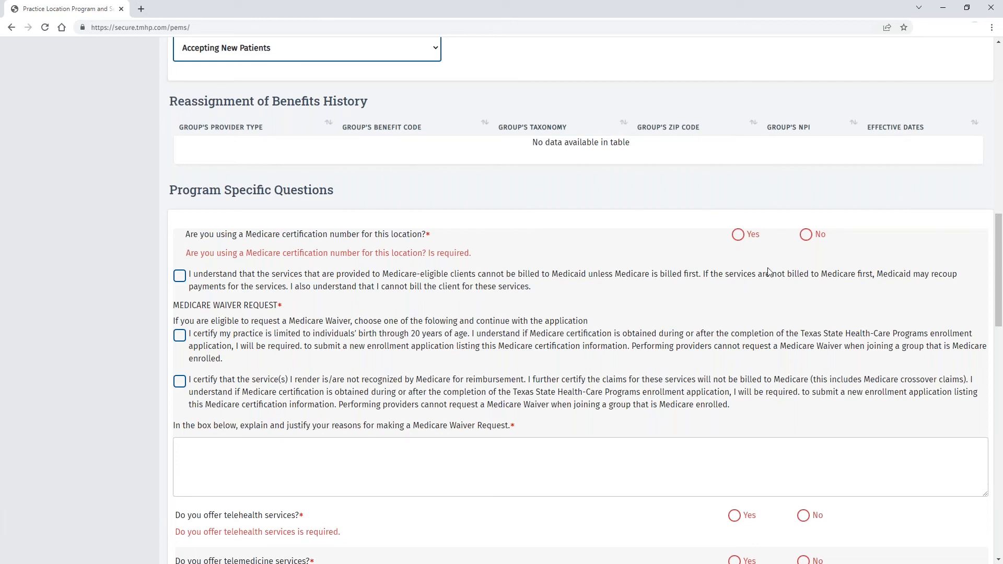
- Answer No to the Medicare certification number, acknowledge billing, and check the under-21 waiver
click(744, 238)
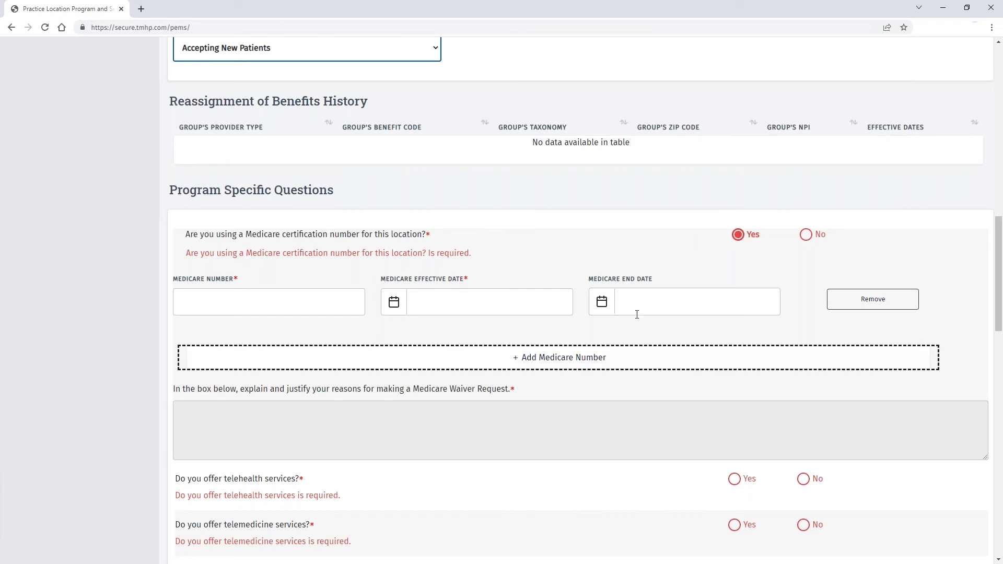
click(809, 238)
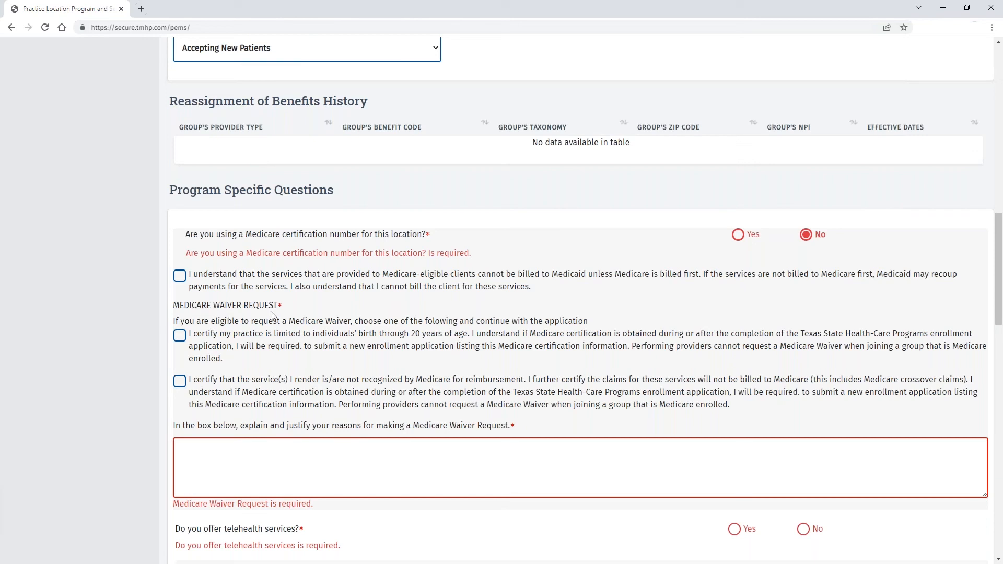
click(181, 279)
click(184, 335)
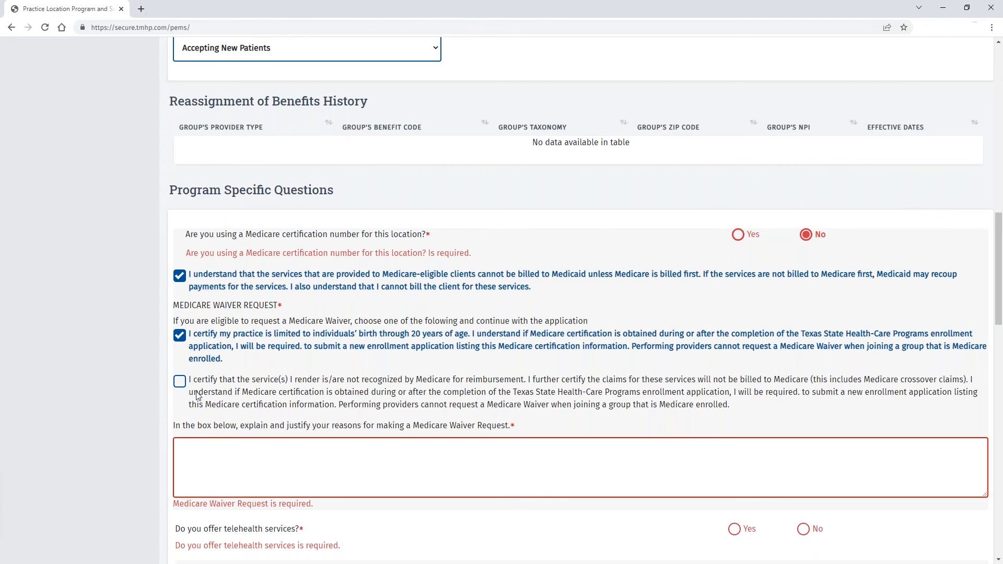
scroll(224, 384, down, 2)
click(249, 359)
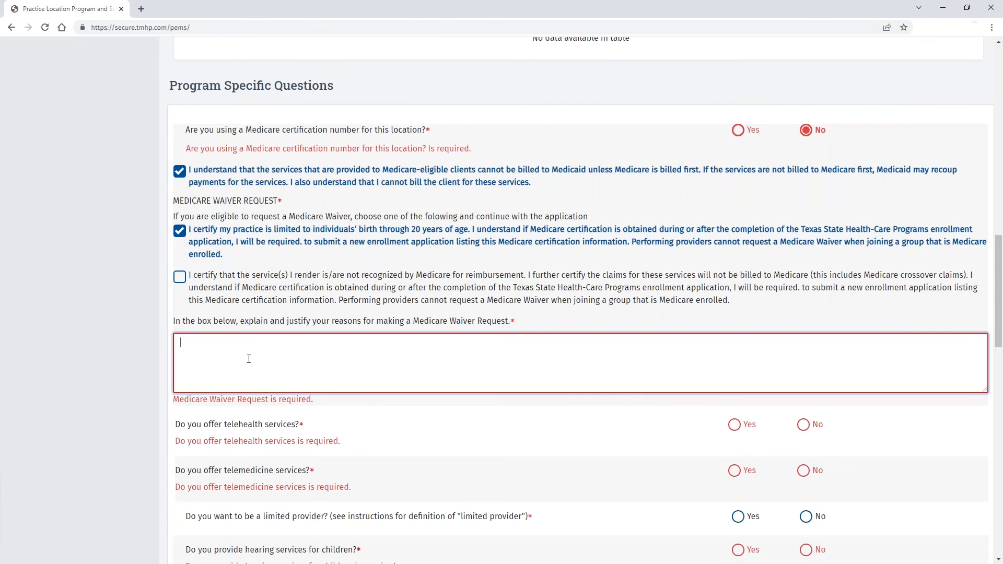
- Enter the waiver justification 'I serve under 21 clients'
text(I serve ped)
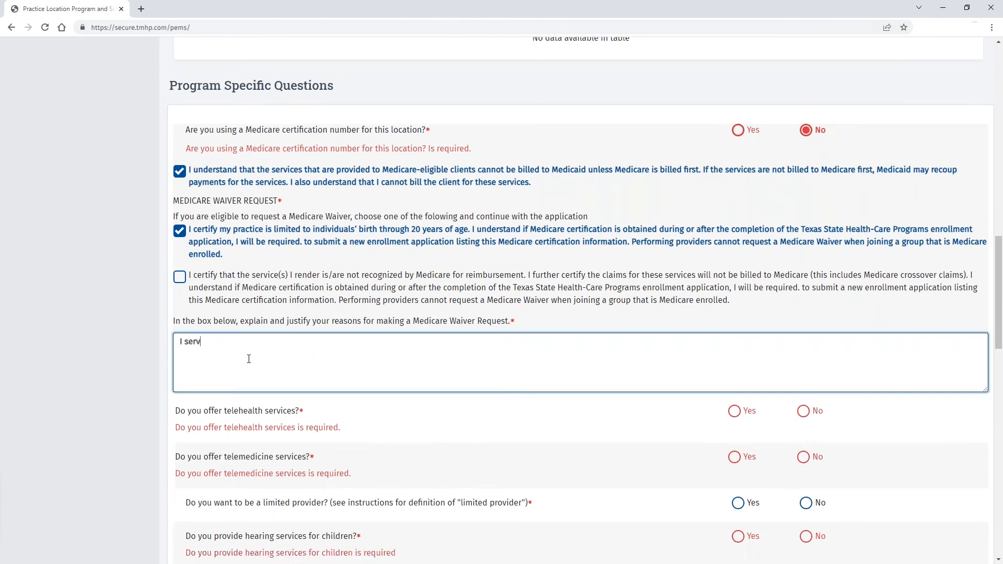
key(BackSpace)
key(BackSpace)
key(BackSpace)
text(under 21 clients)
scroll(426, 109, down, 5)
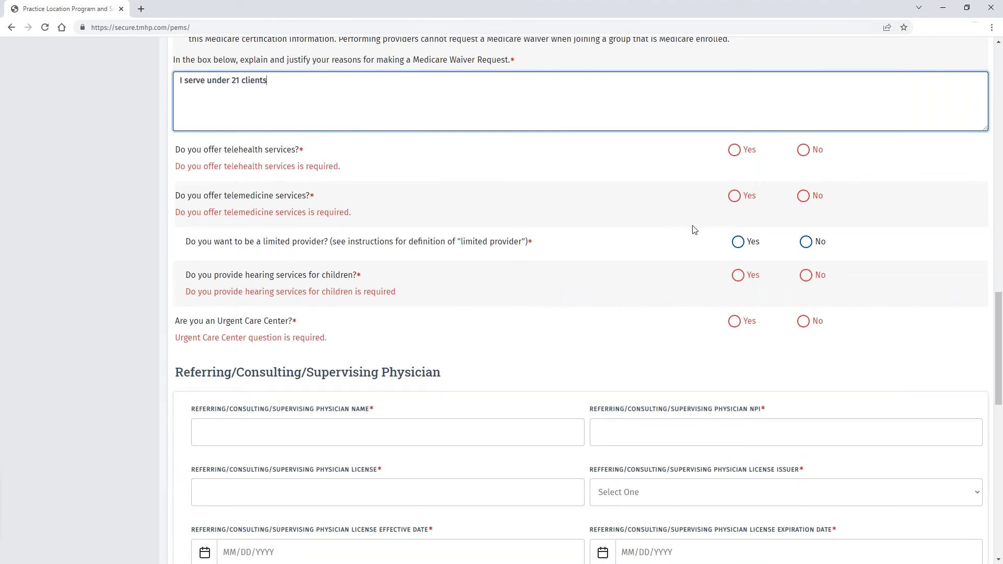
- Answer No to telehealth, telemedicine, limited provider, children's hearing and urgent care questions
click(804, 151)
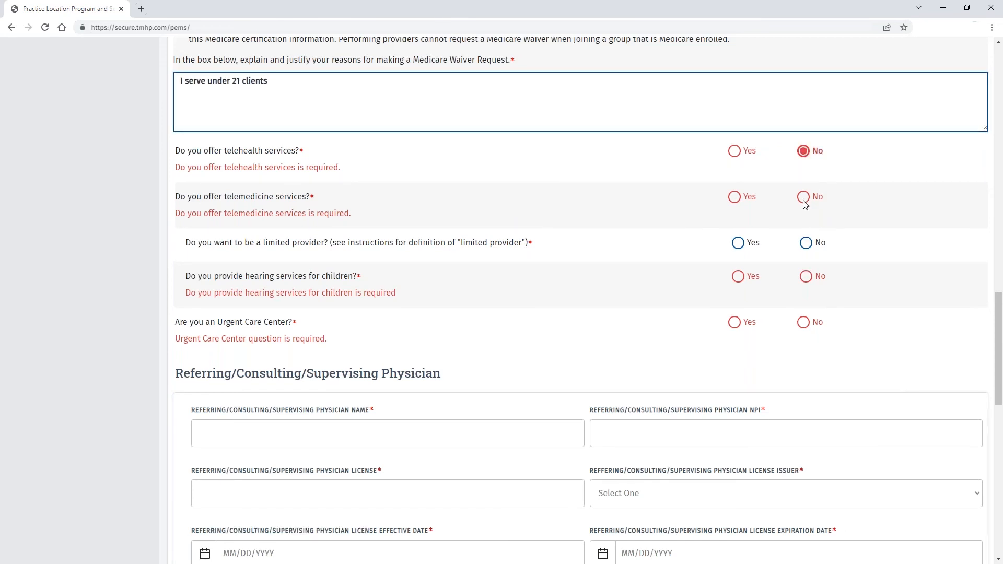
click(804, 199)
click(806, 243)
click(805, 277)
click(804, 323)
scroll(463, 267, down, 2)
scroll(463, 267, down, 2)
- Enter the supervising physician's name
click(328, 229)
text(Supervising)
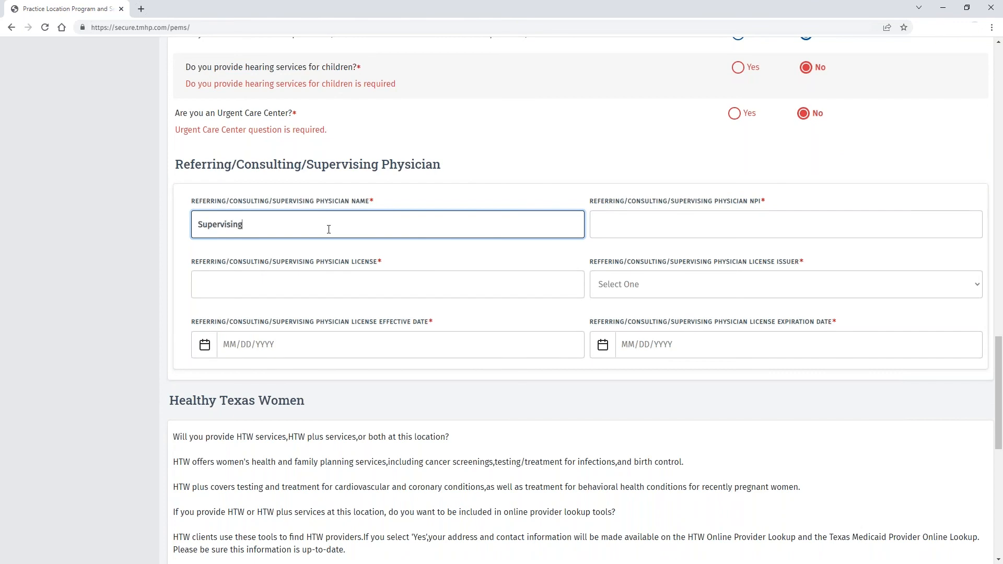
text( Demo)
key(Tab)
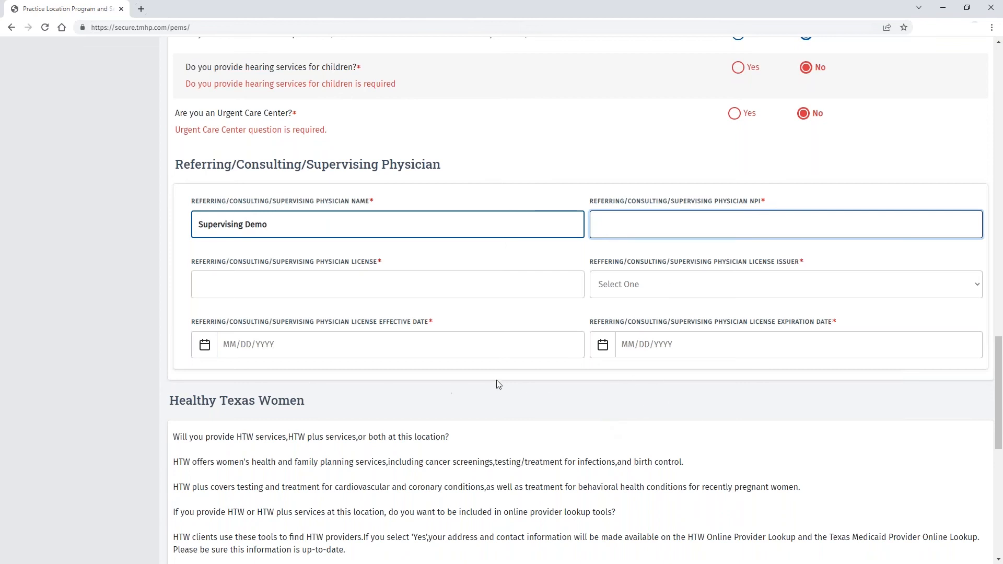
scroll(323, 353, down, 5)
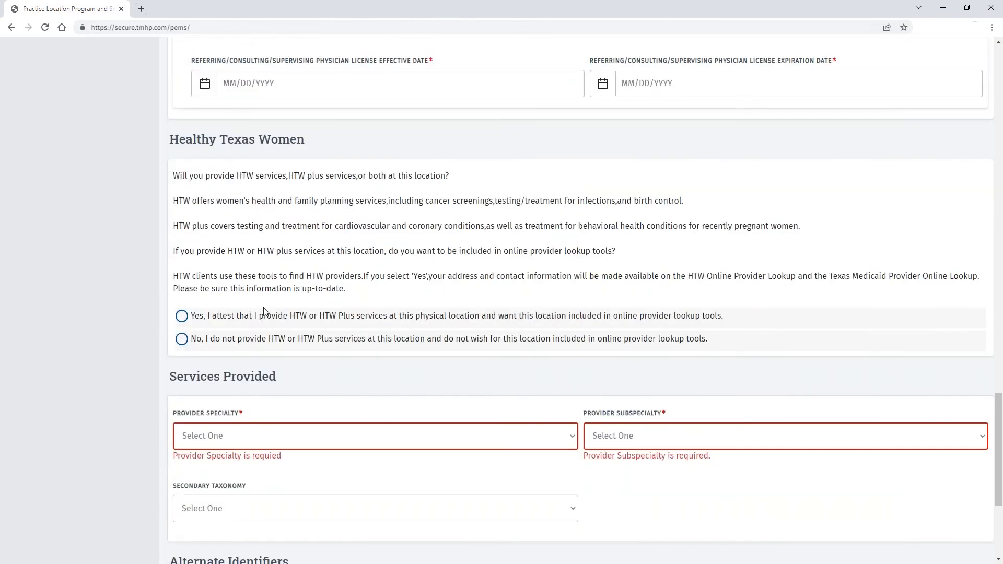
- Decline HTW services, set specialty Clinical Nurse Specialist with subspecialty N/A, and save
click(183, 343)
scroll(540, 356, down, 2)
click(540, 336)
click(523, 364)
click(662, 335)
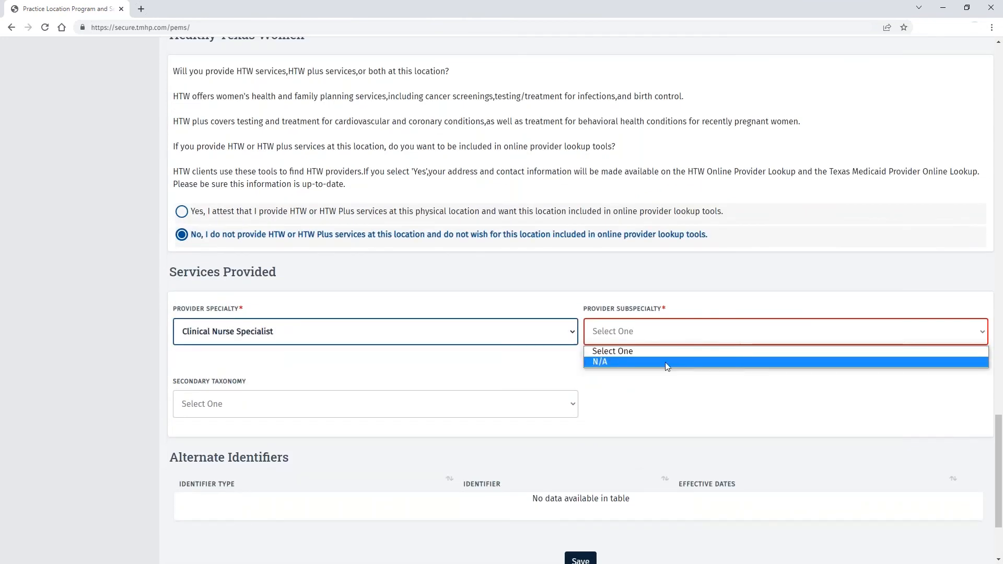
click(665, 364)
scroll(564, 365, up, 5)
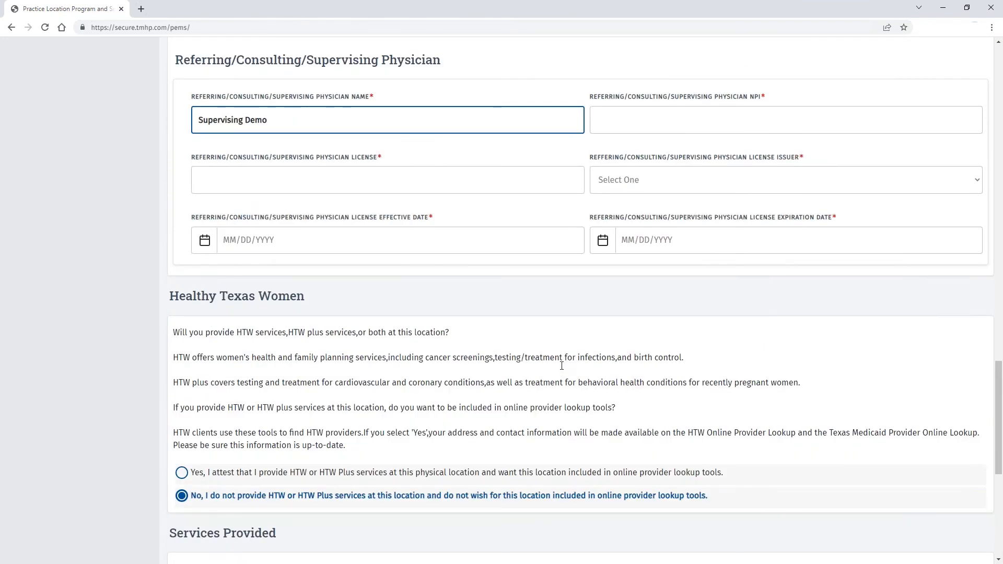
scroll(563, 364, down, 1)
scroll(559, 374, down, 5)
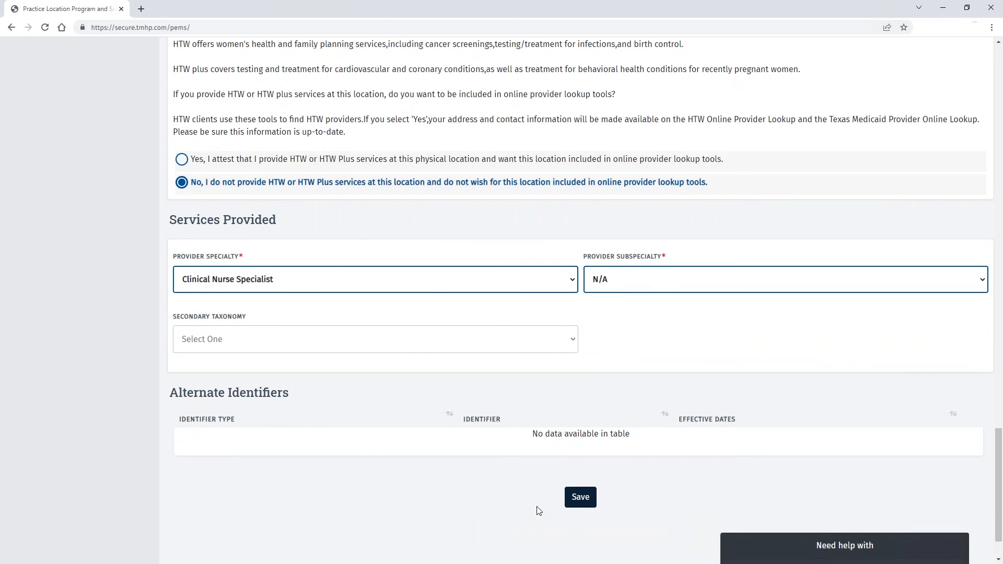
click(580, 497)
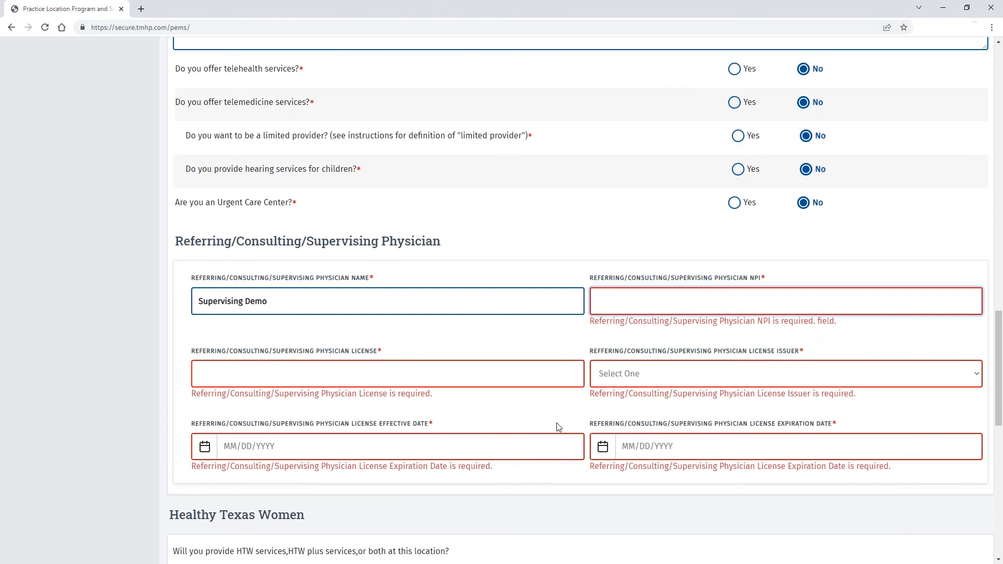
- Set license issuer Texas Medical Board with dates 01/01/1980 to 01/01/2025
click(973, 381)
click(902, 410)
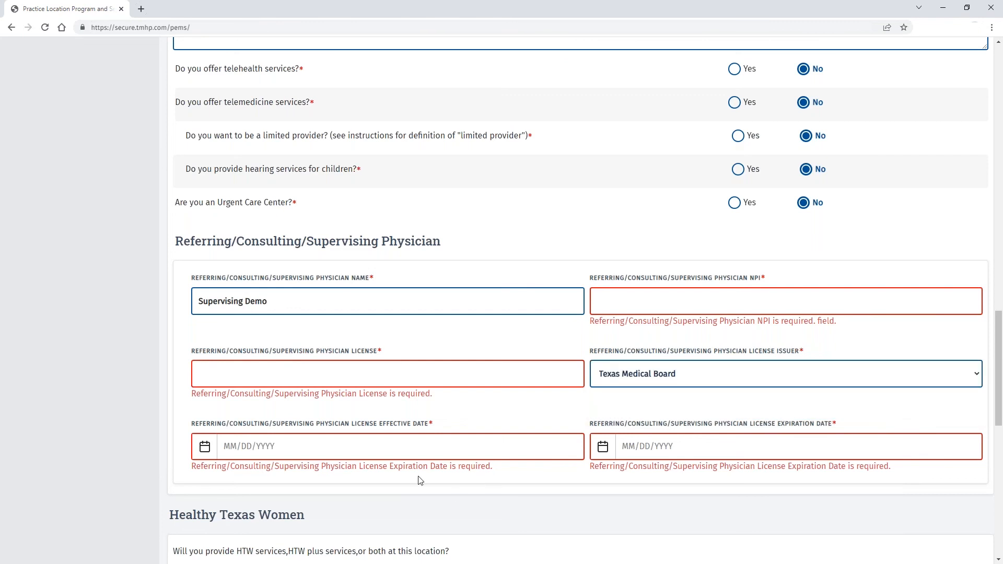
click(361, 451)
text(01/01/1980)
key(Tab)
text(01/01/2025)
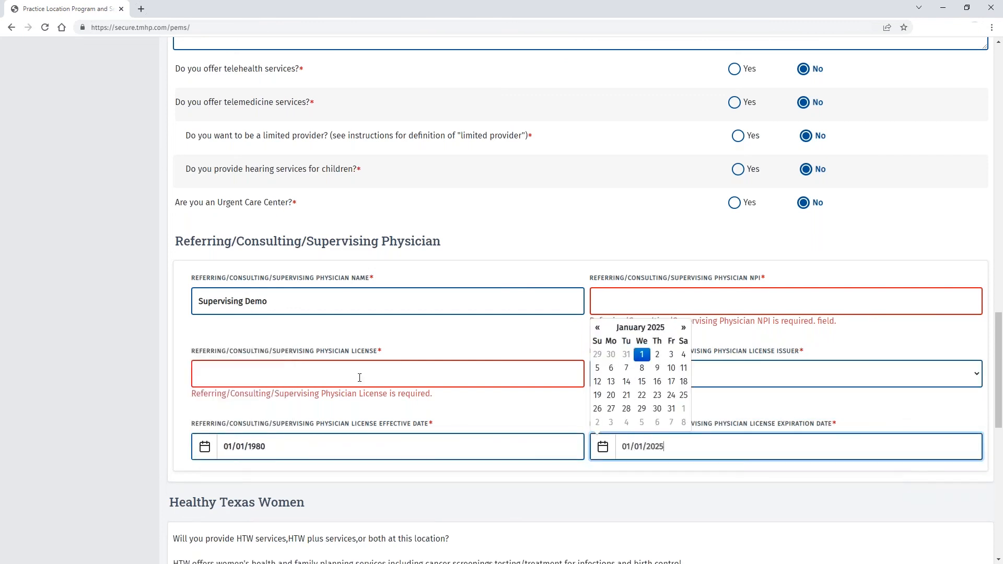
- Enter the physician's license number and NPI, then save the practice location
click(359, 377)
text(a12345)
click(665, 297)
text(1111111111)
scroll(664, 297, down, 10)
click(588, 434)
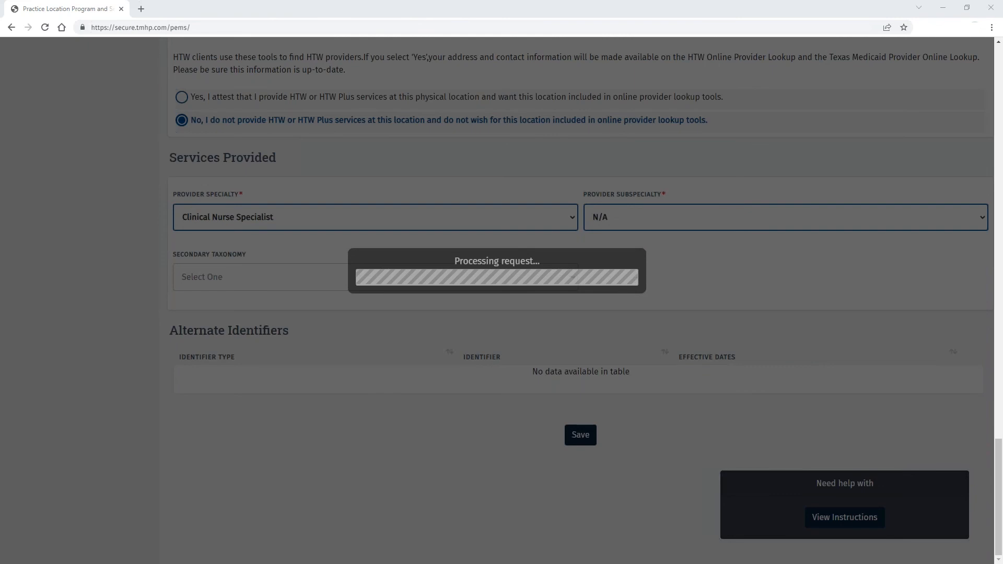
scroll(106, 328, up, 20)
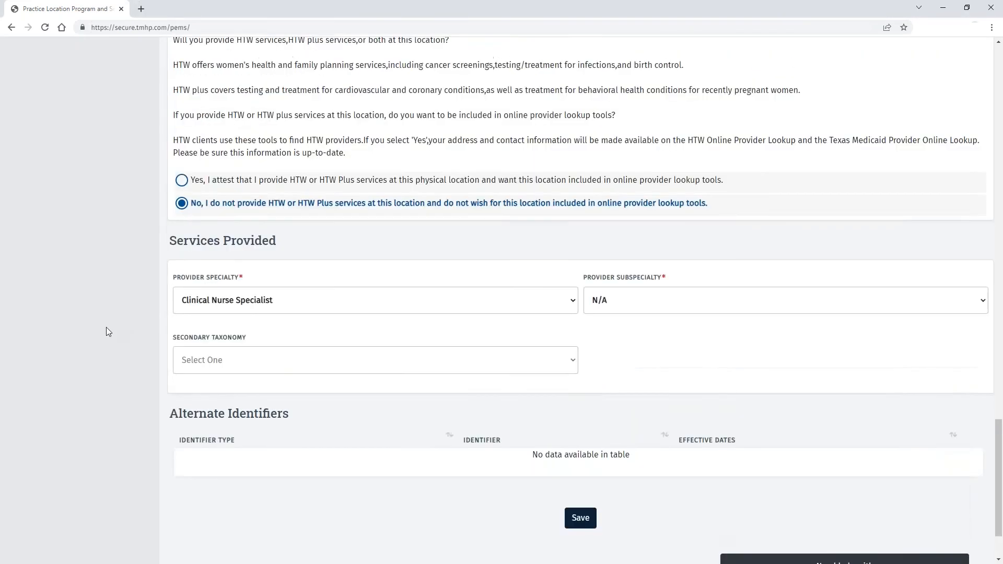
scroll(106, 327, up, 20)
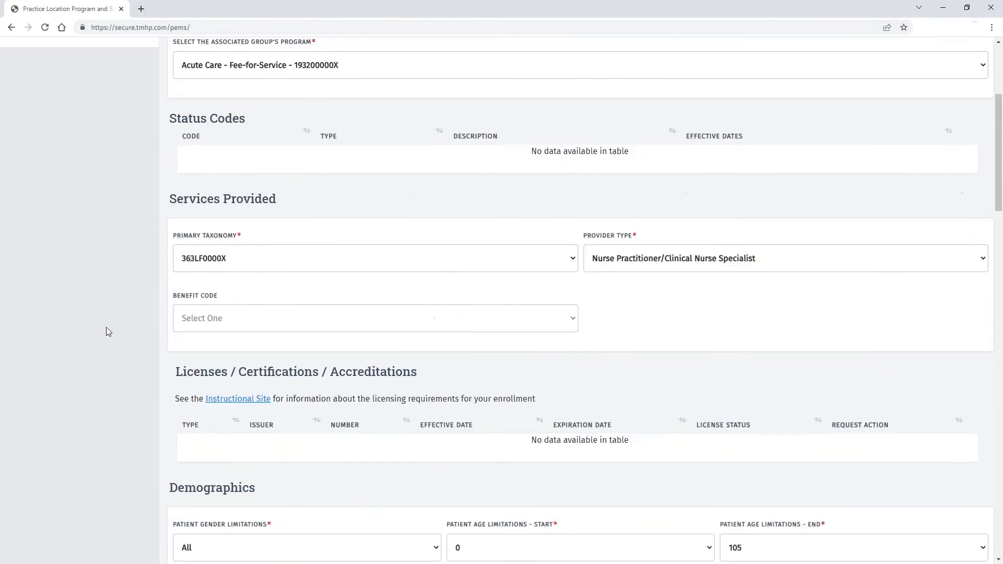
- In the location's Demographics, add Travis as the county served
click(99, 250)
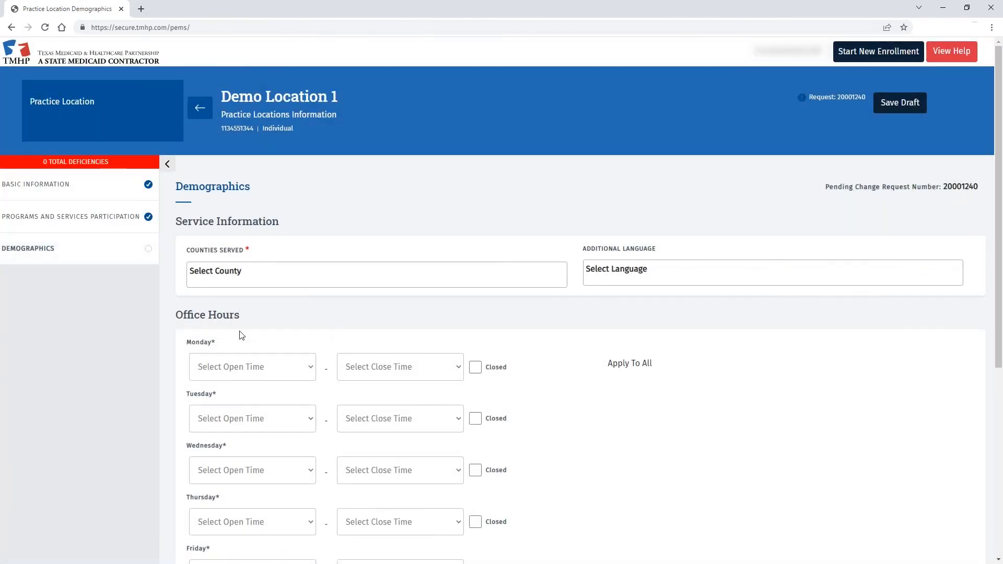
click(277, 273)
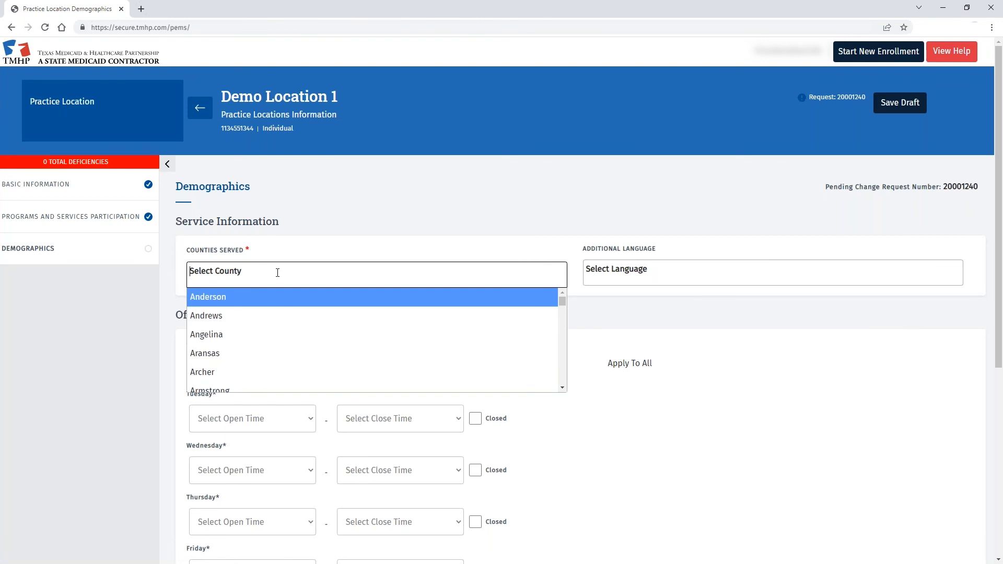
text(tra)
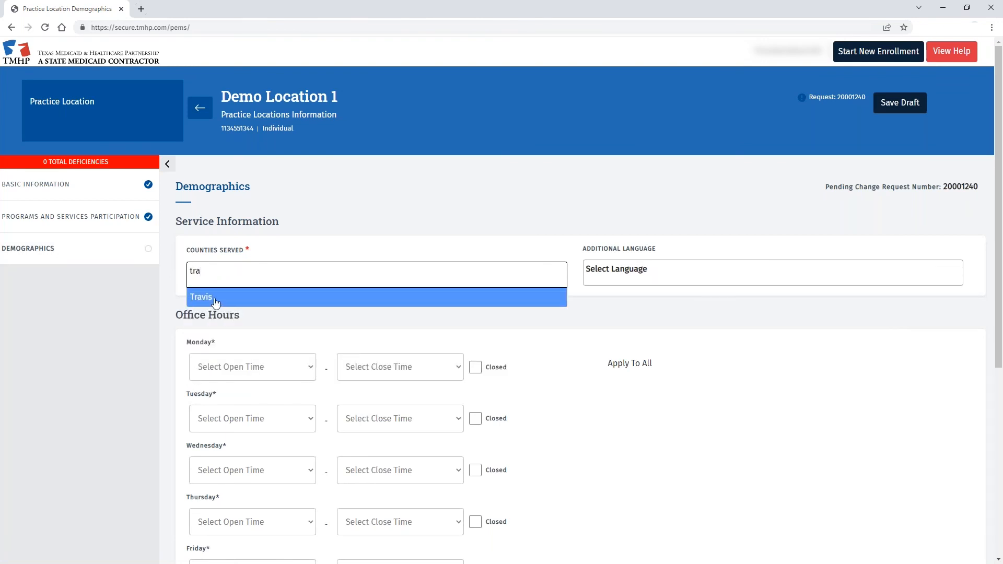
click(214, 302)
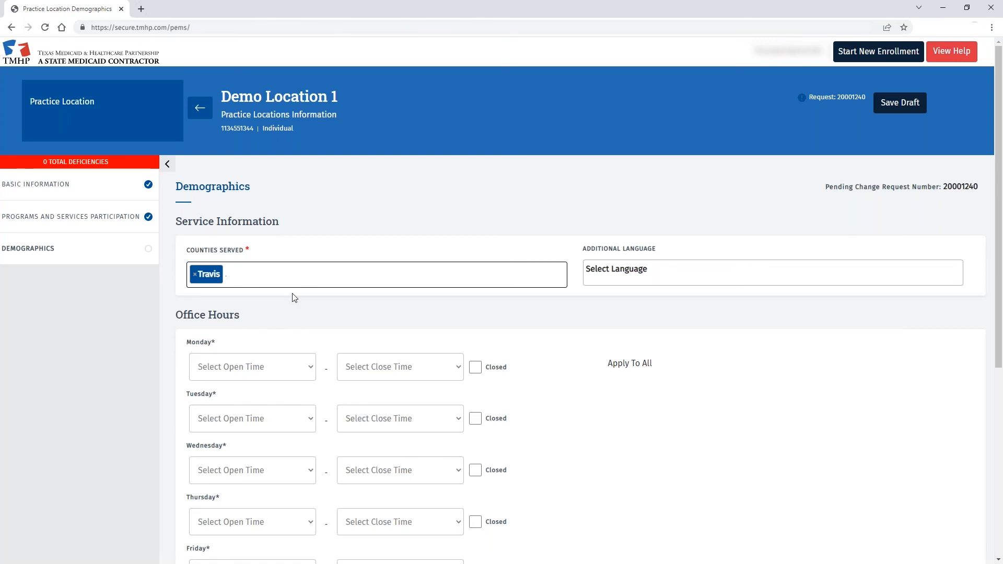
- Add English and Spanish as additional languages
click(663, 273)
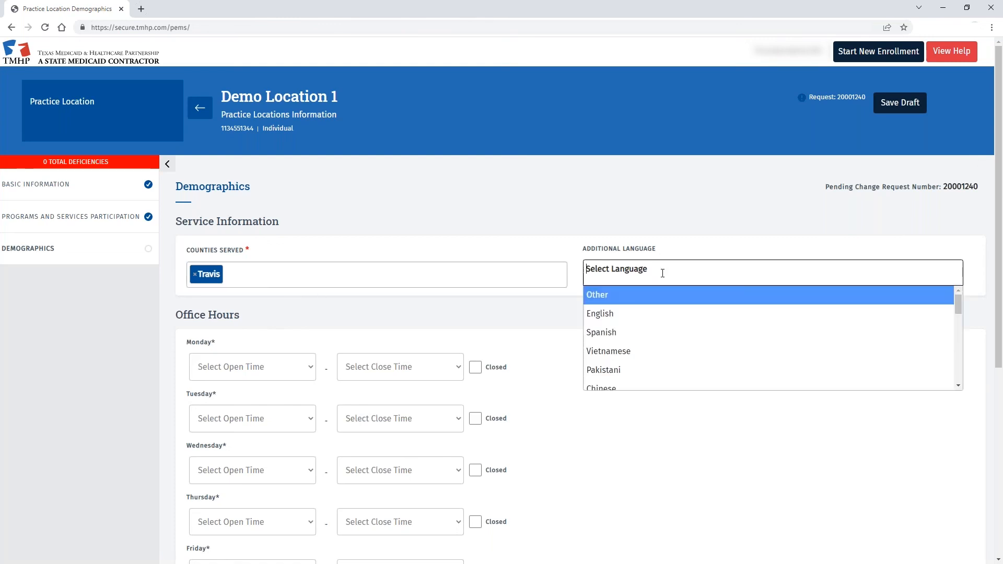
click(638, 316)
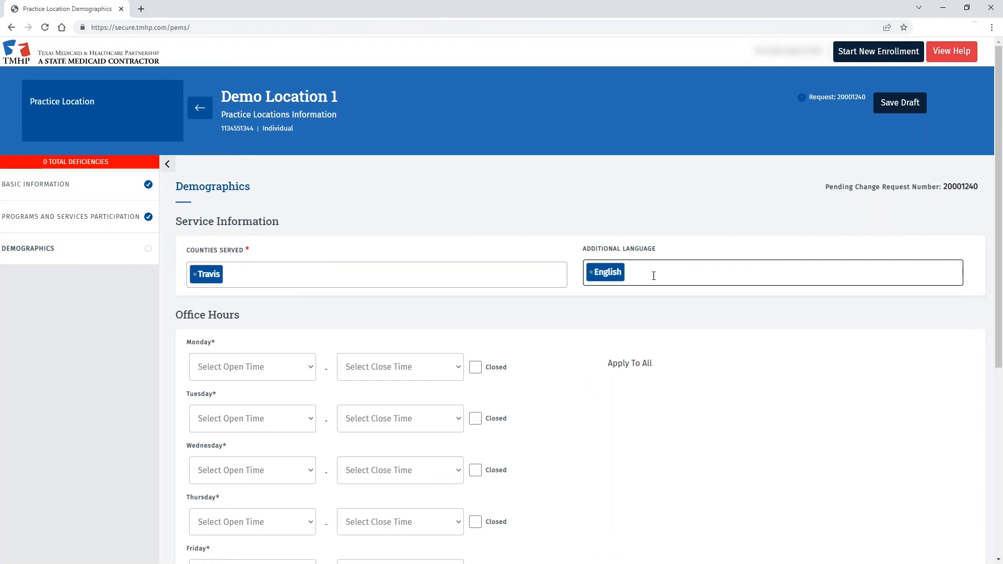
click(652, 272)
click(645, 337)
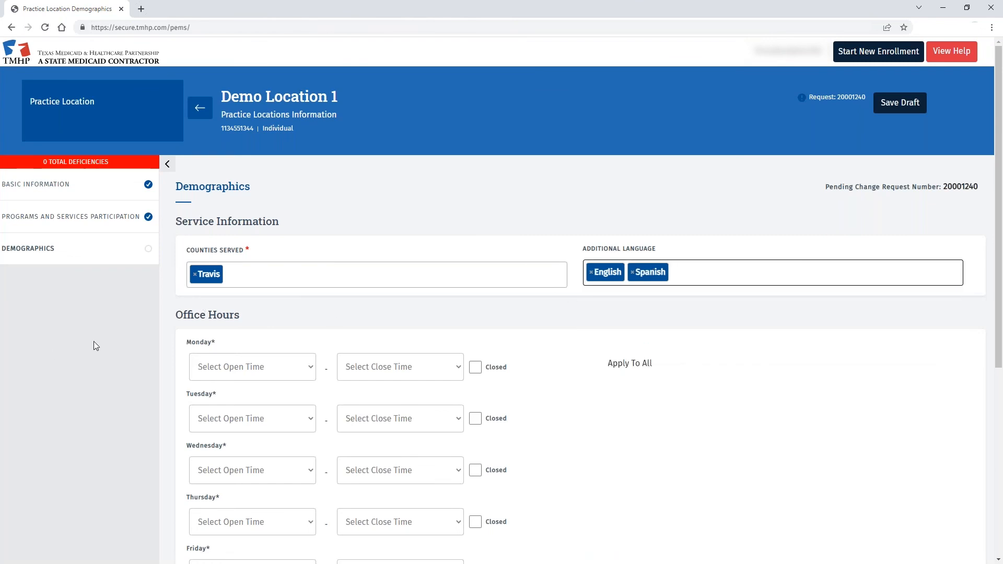
- Set Monday's office hours to 9:00 AM–4:00 PM
scroll(124, 320, down, 3)
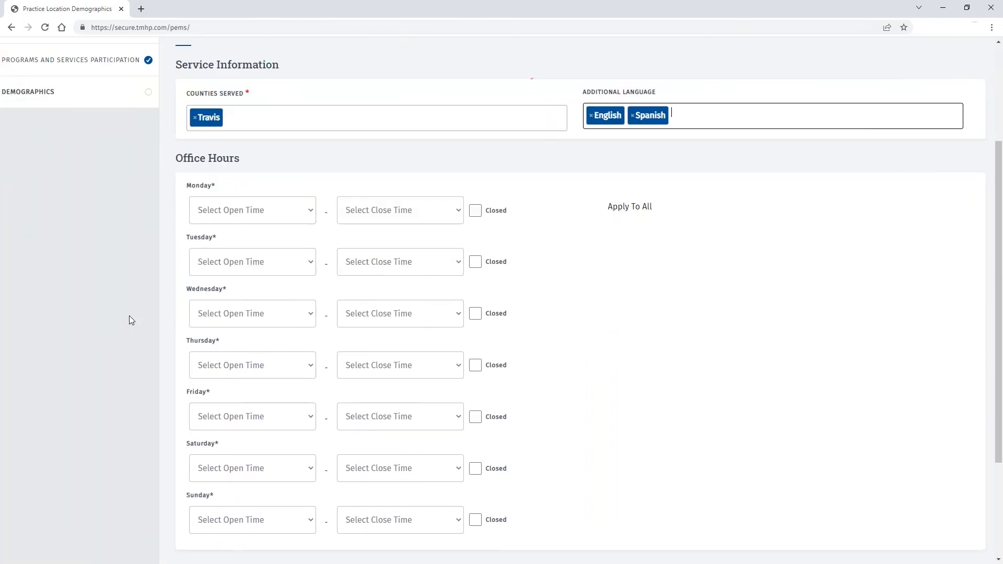
click(312, 210)
scroll(254, 291, down, 6)
scroll(242, 300, up, 3)
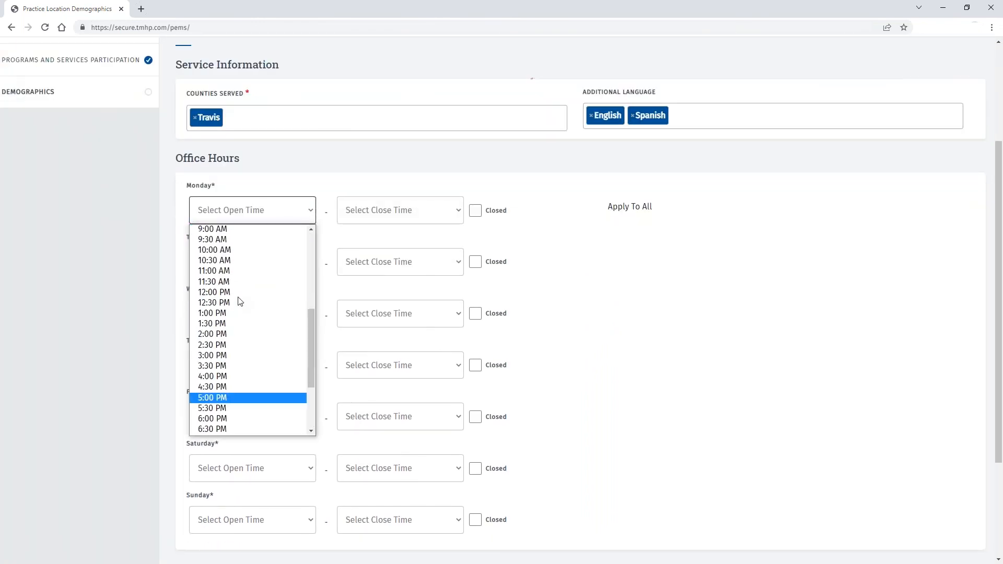
click(238, 231)
click(459, 211)
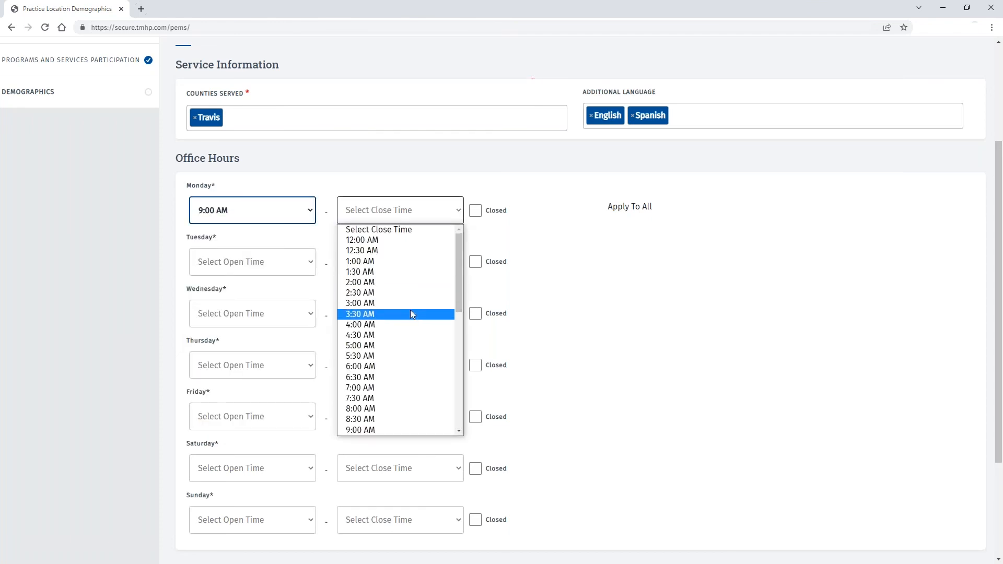
scroll(410, 324, down, 6)
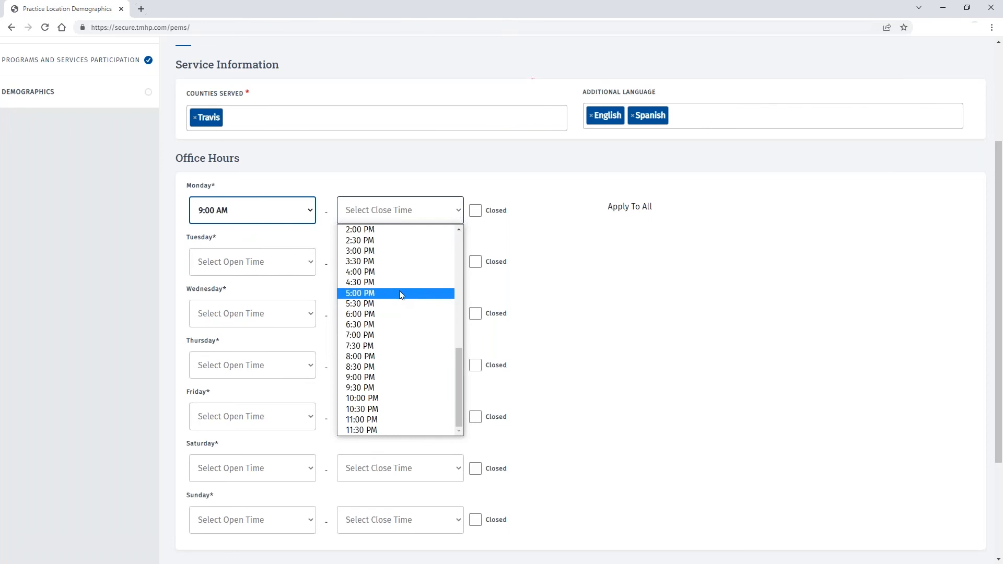
click(400, 272)
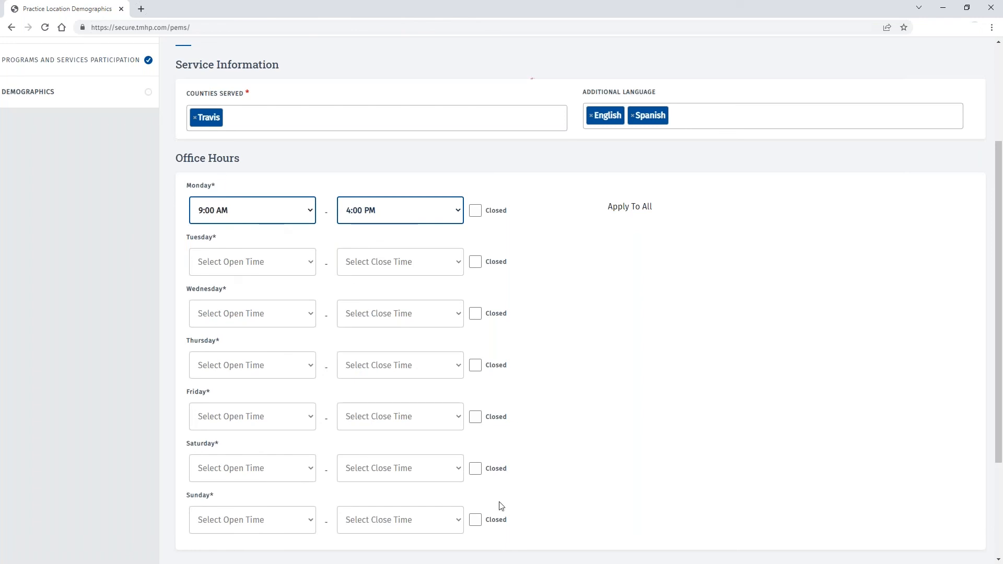
- Apply Monday's hours to all days, close Saturday and Sunday, and save demographics
click(625, 209)
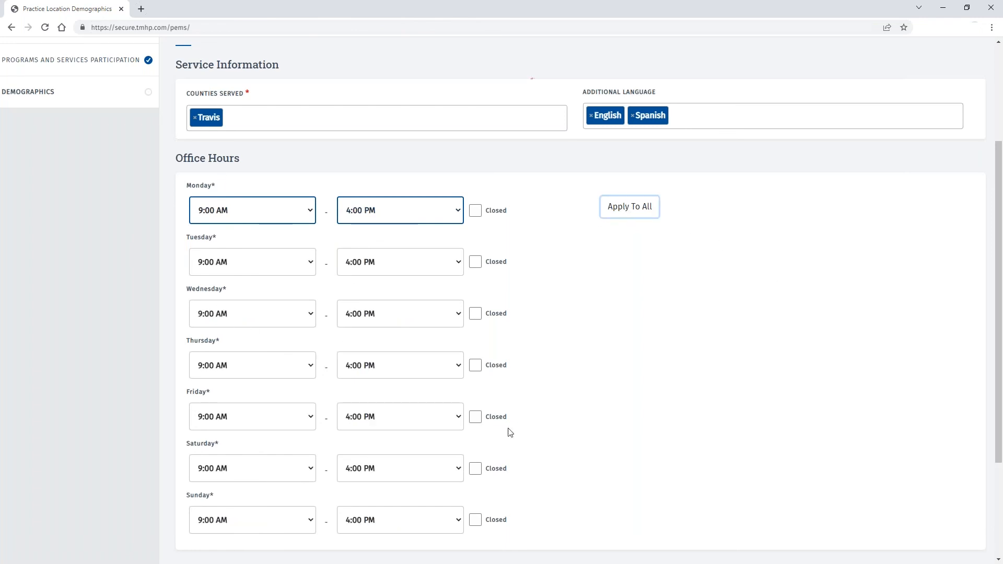
click(476, 469)
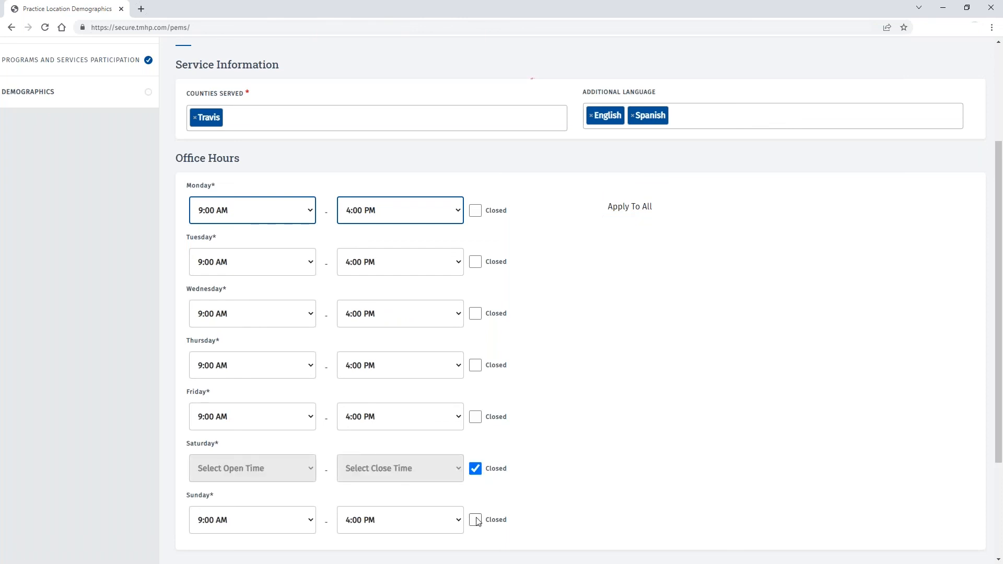
click(476, 520)
scroll(118, 357, down, 3)
click(580, 435)
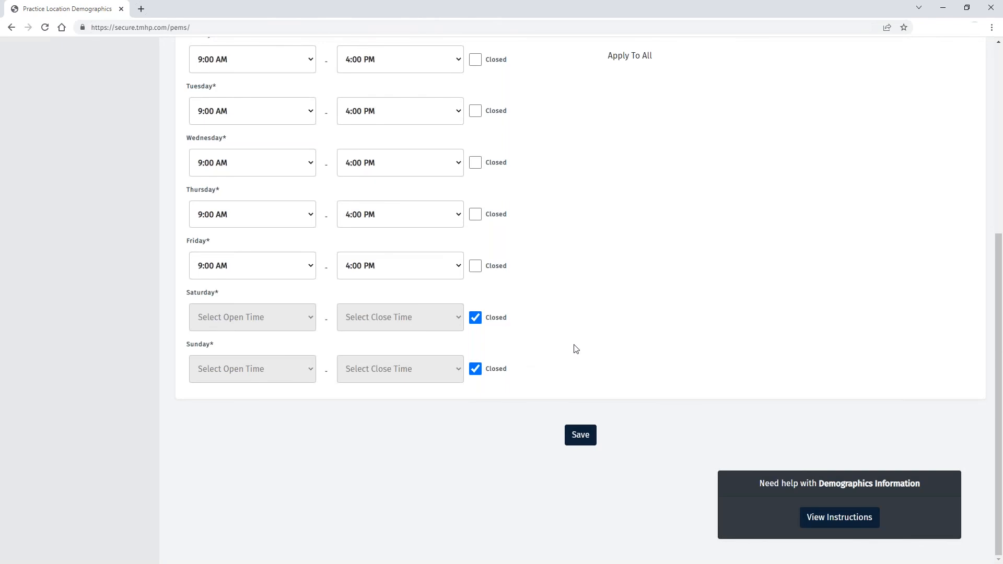
scroll(570, 349, up, 3)
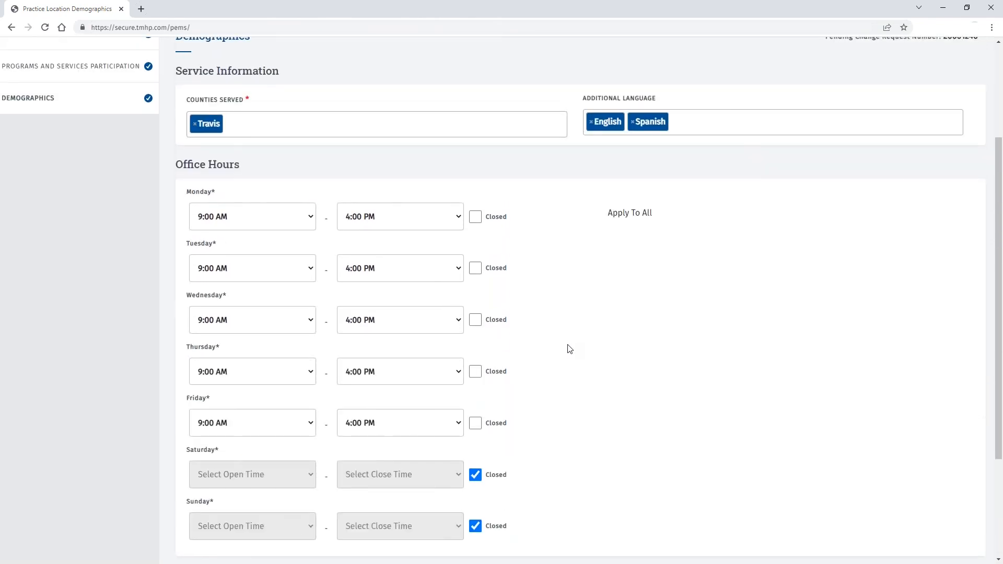
scroll(570, 348, up, 3)
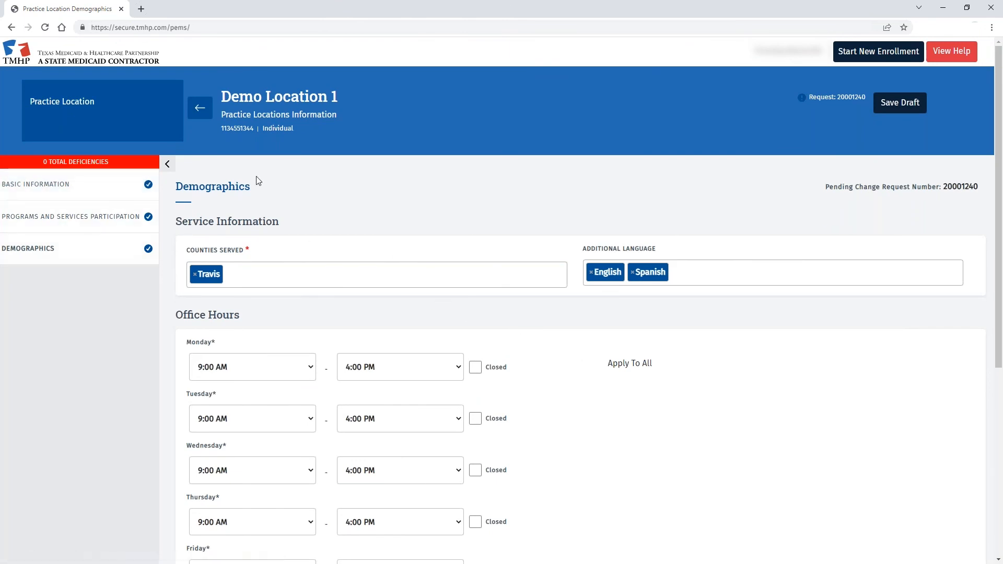
- Return to the enrollment and move through Attachments to the Agreements section
click(201, 108)
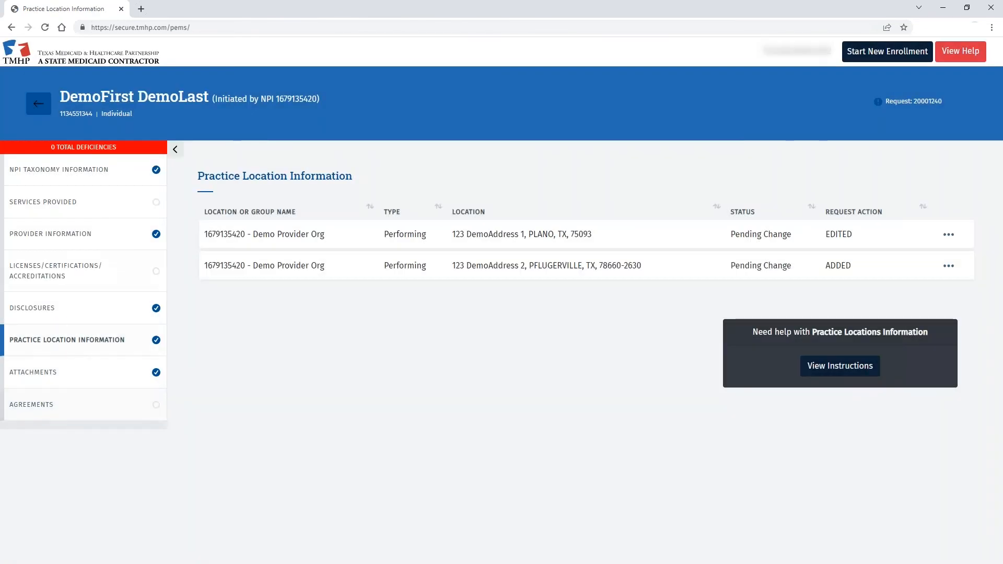
click(96, 383)
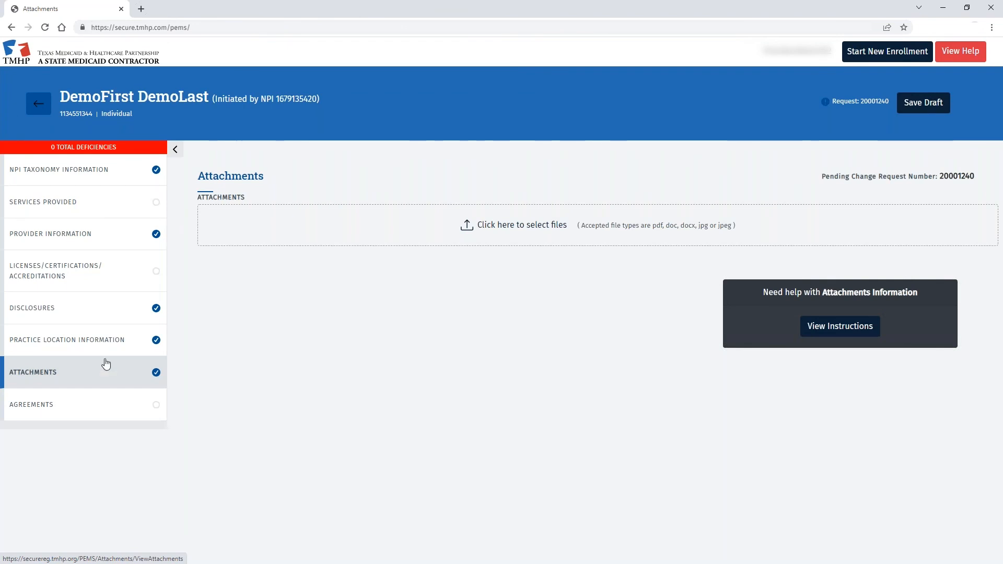
click(68, 413)
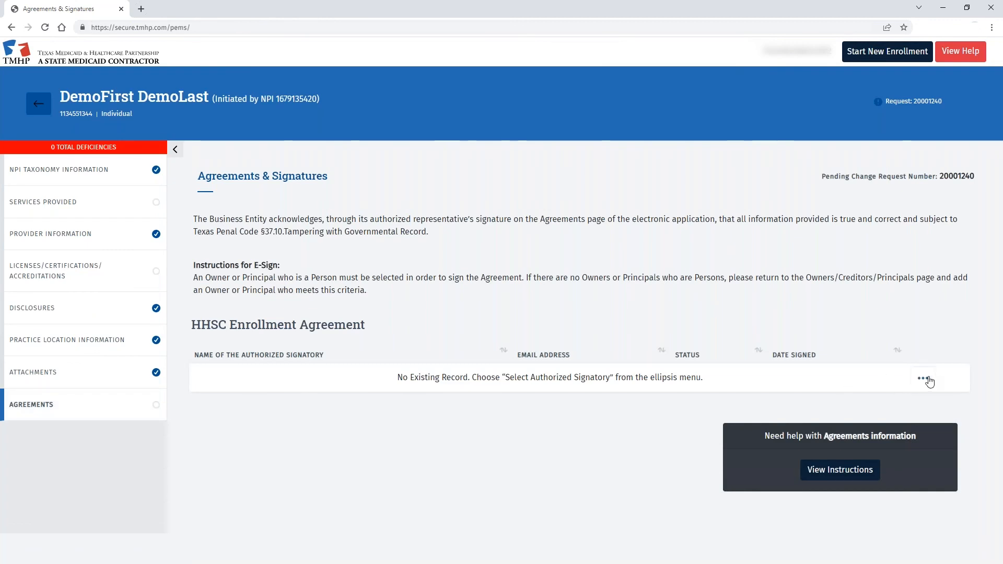
- Assign the provider as authorized signatory using their e-mail and activate the HHSC Enrollment Agreement
click(924, 379)
click(920, 404)
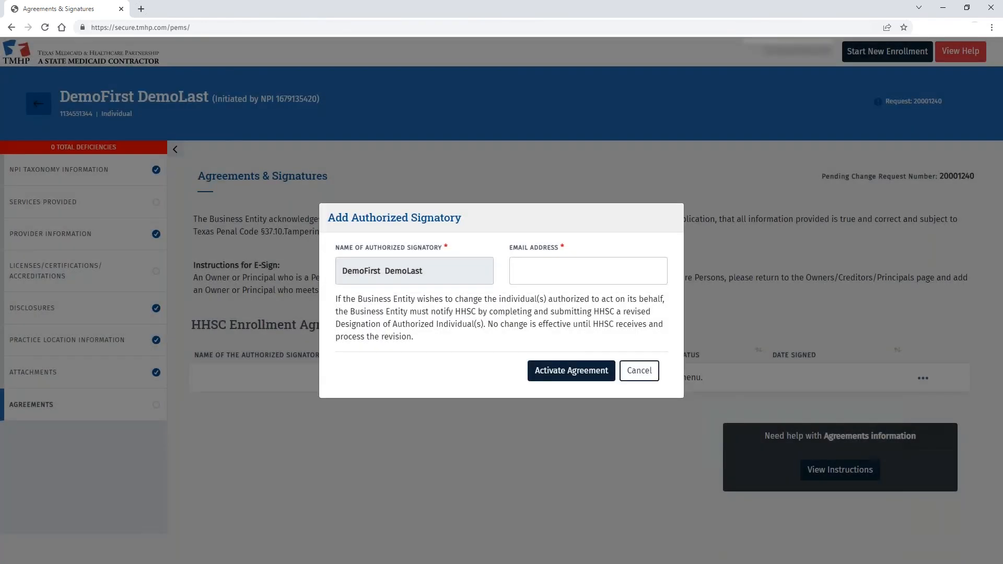
click(535, 273)
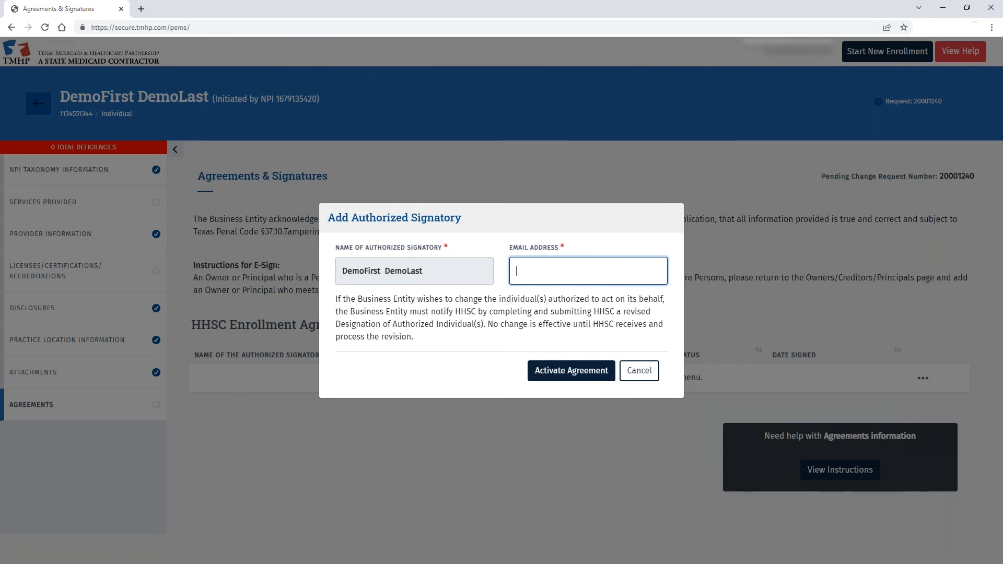
text([unreadable])
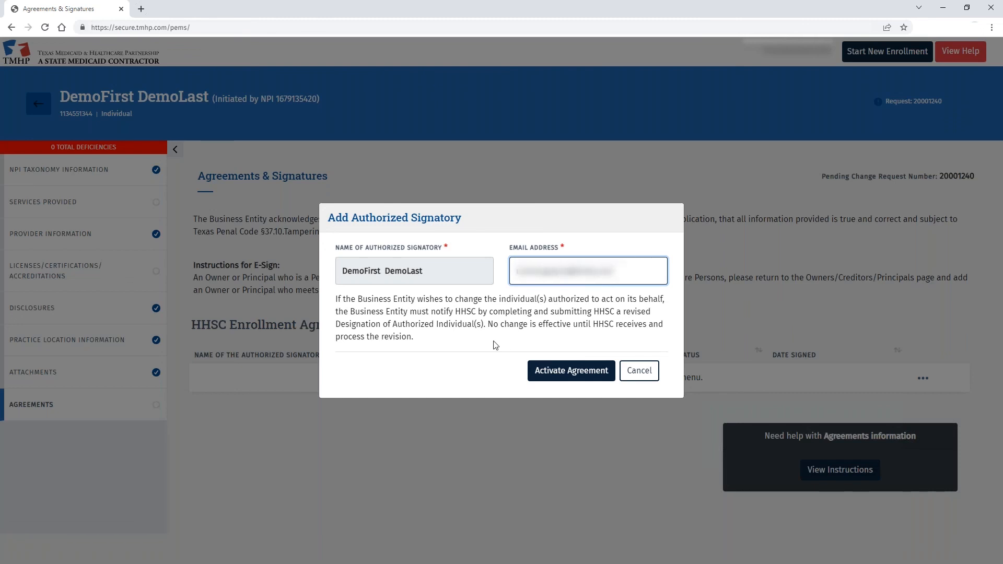
click(541, 371)
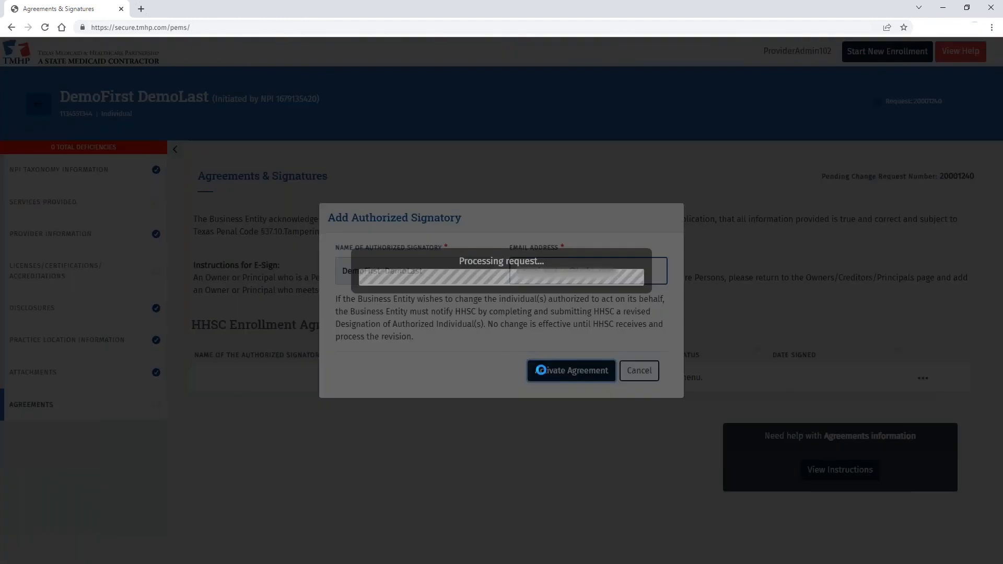